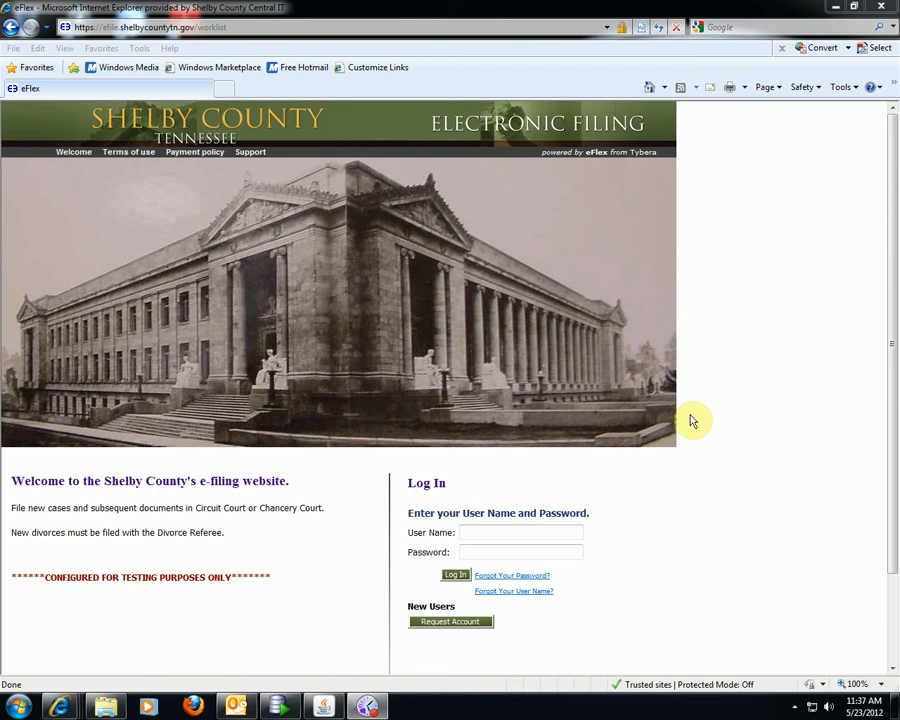
- Log in to eFlex with the filer's user name and account password
left_click(569, 532)
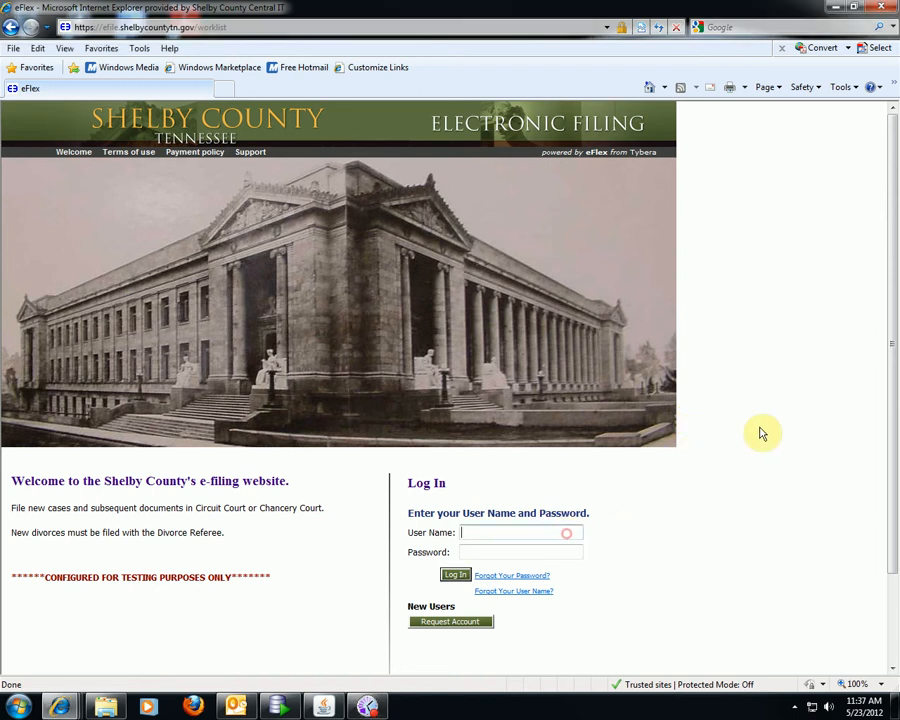
key("Tab")
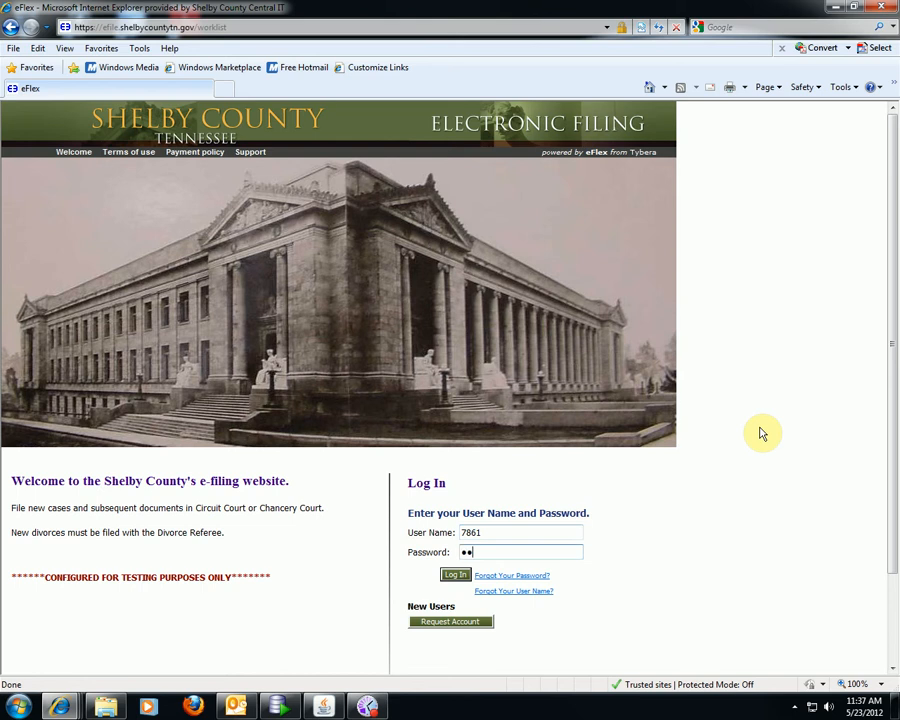
key("Return")
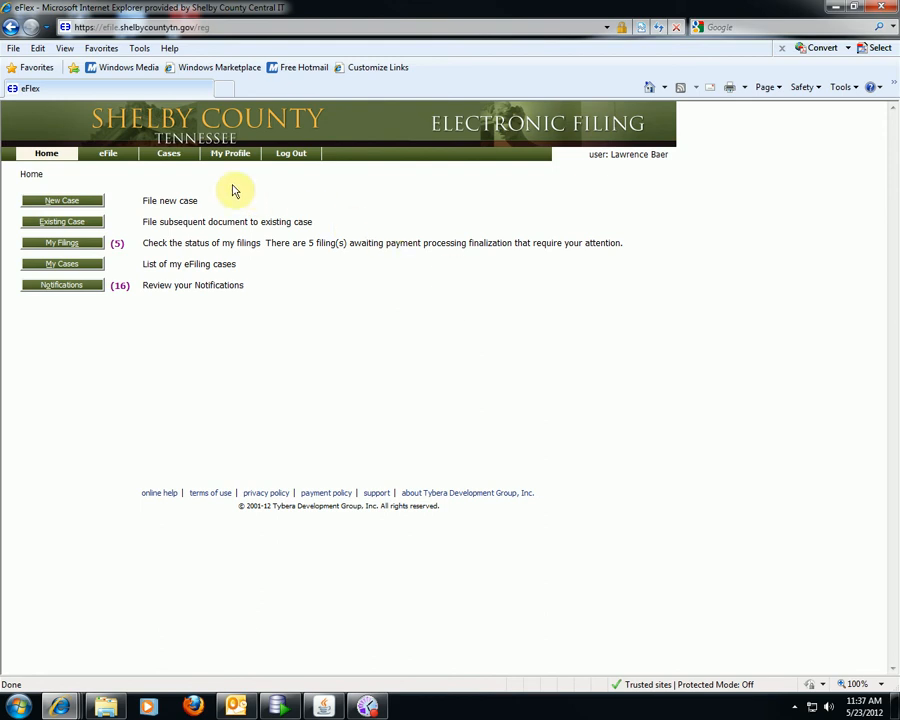
- Start a new CIRCUIT COURT case with case type AUTO ACCIDENT
mouse_move(116, 157)
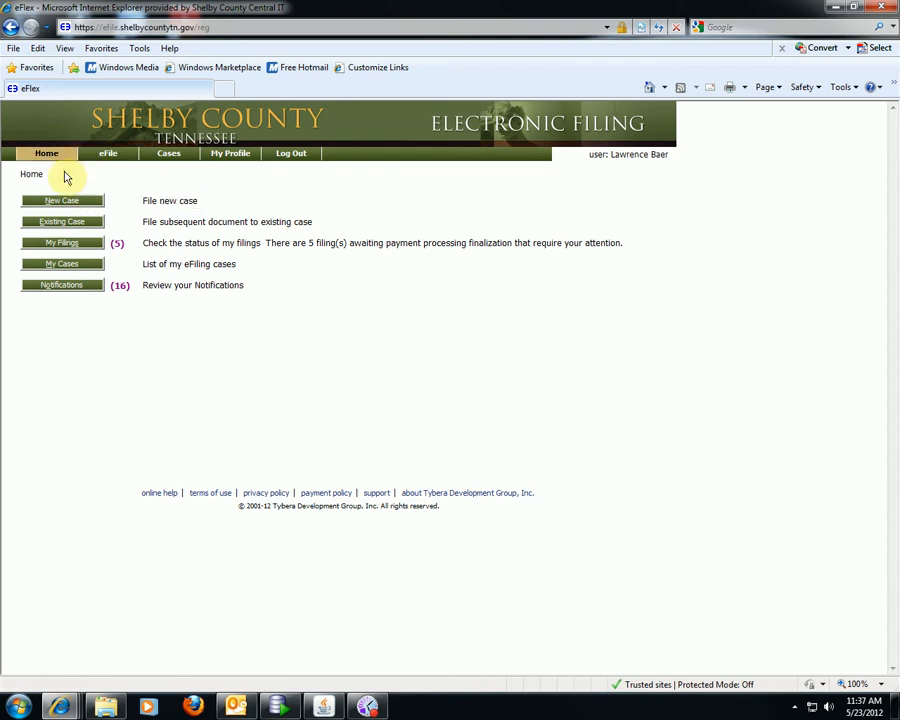
left_click(48, 200)
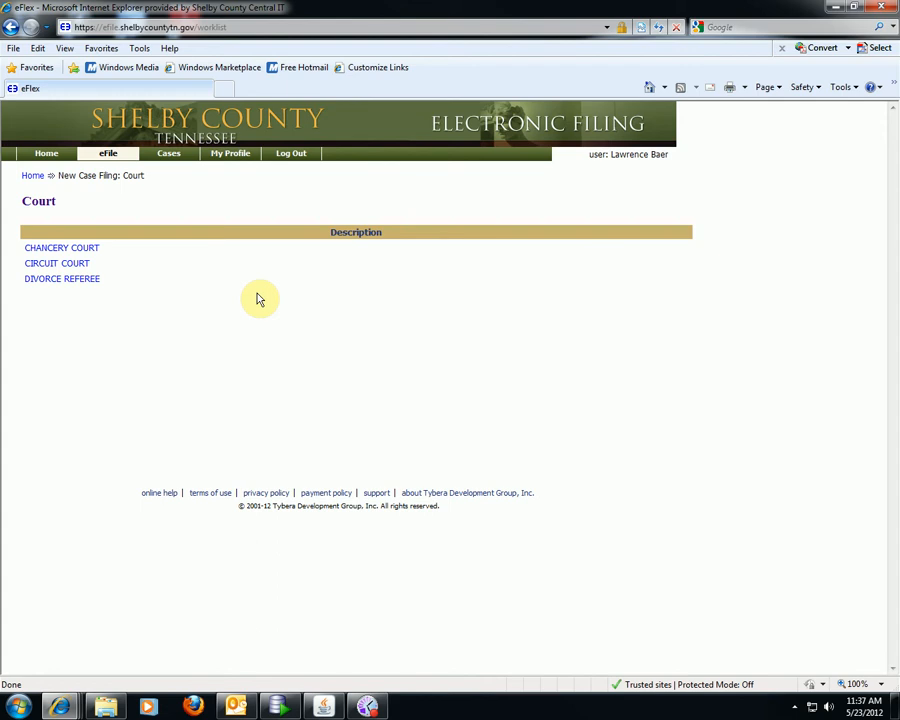
left_click(78, 264)
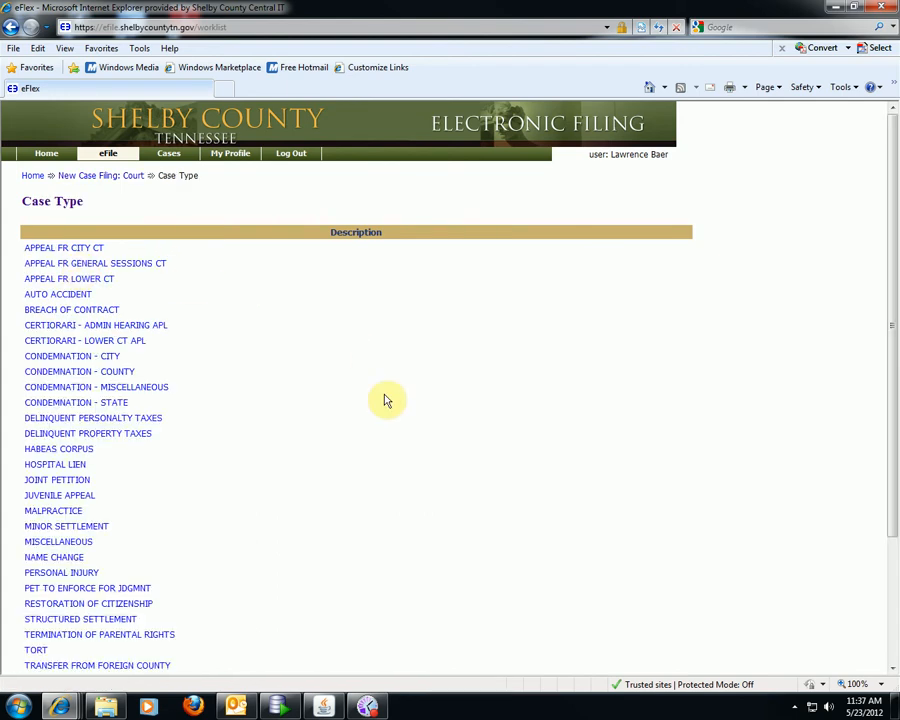
left_click(86, 295)
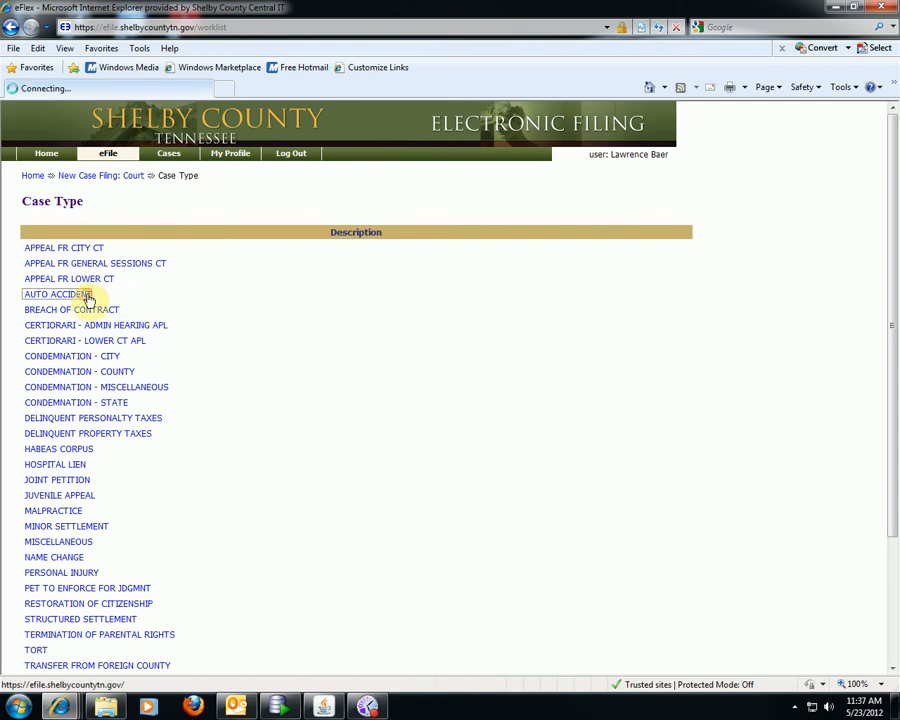
left_click(119, 242)
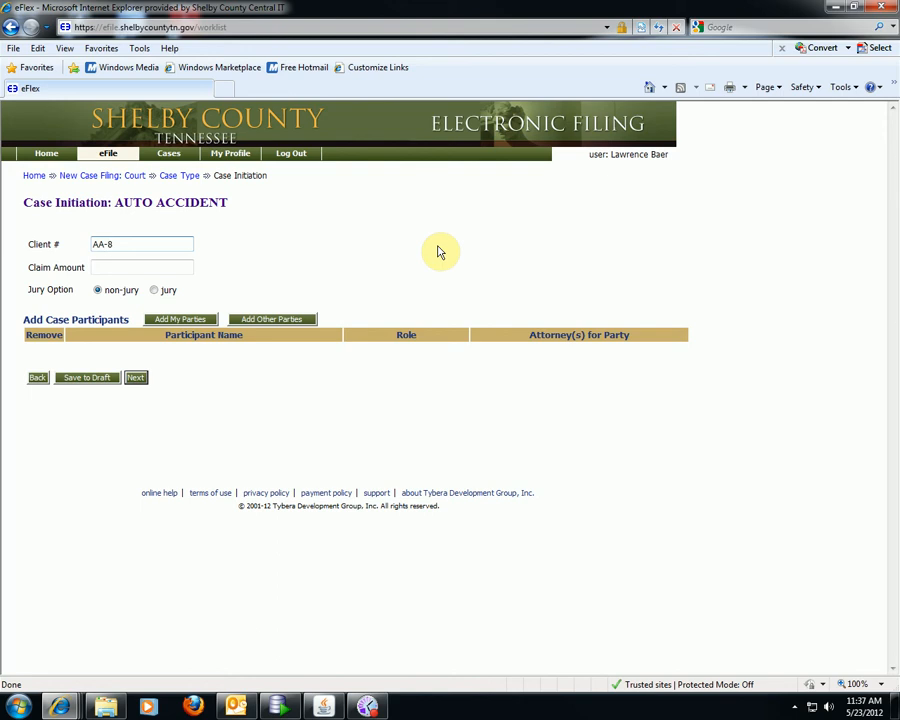
- Enter a claim amount of 5000 and begin adding the filer's own party
key("Tab")
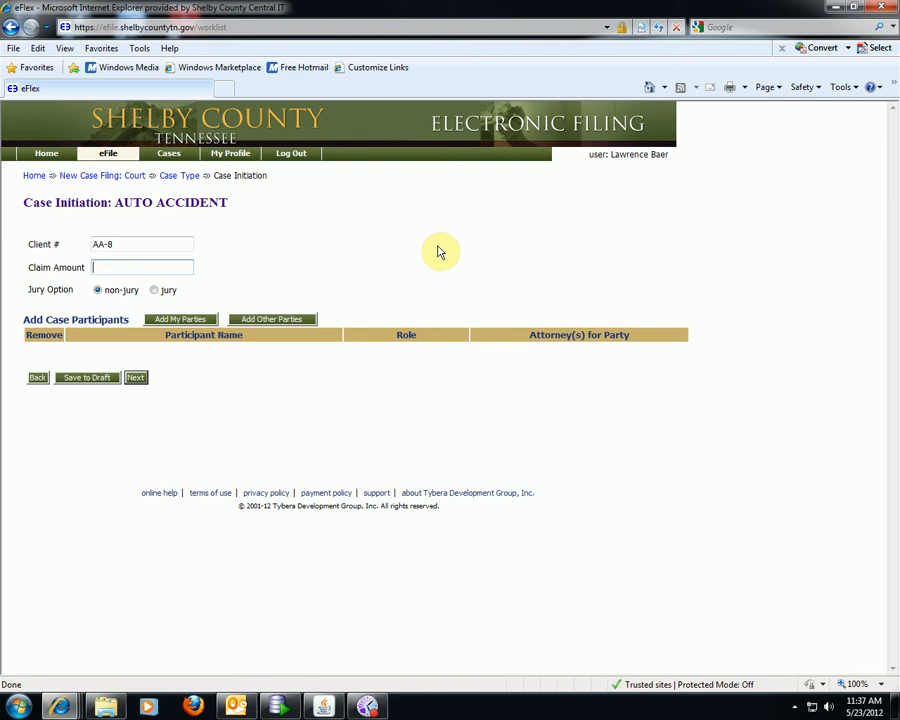
type("5000")
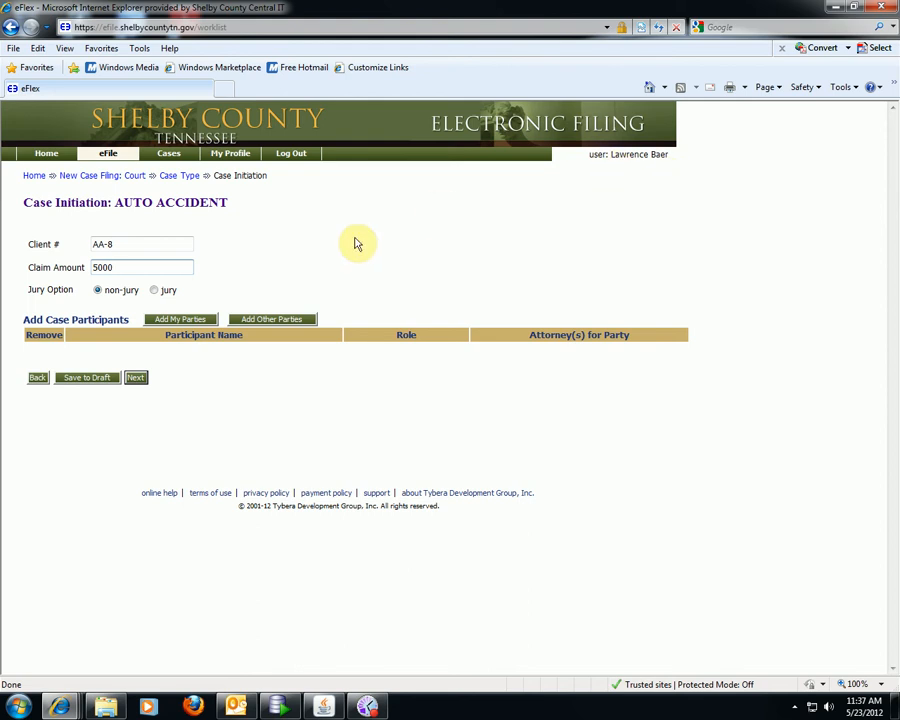
left_click(178, 318)
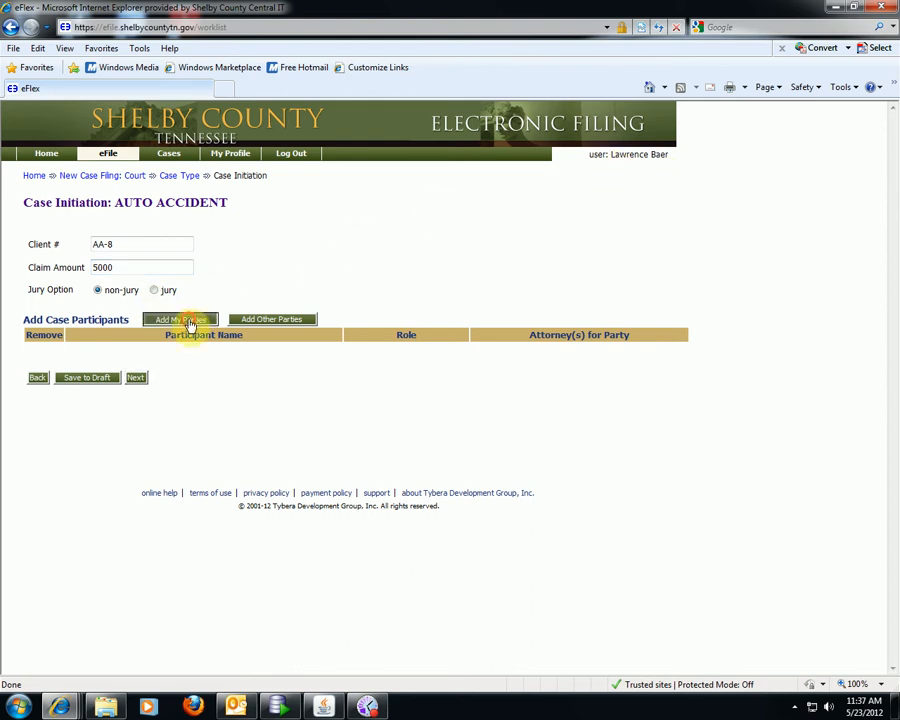
- Enter the plaintiff's first and last name
left_click(191, 326)
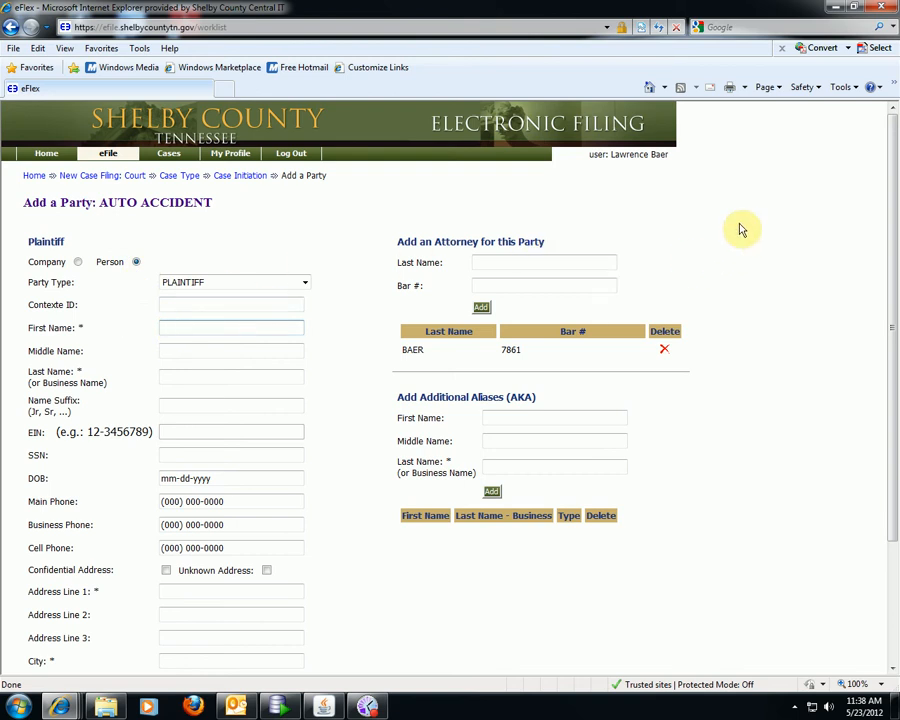
type("ome")
key("Tab")
key("Tab")
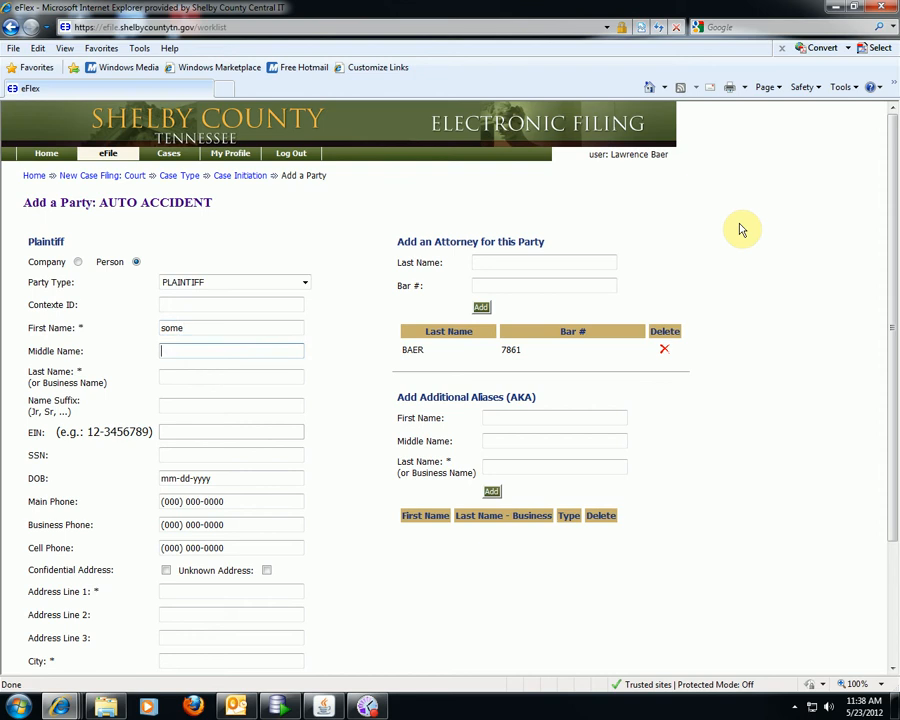
type("body")
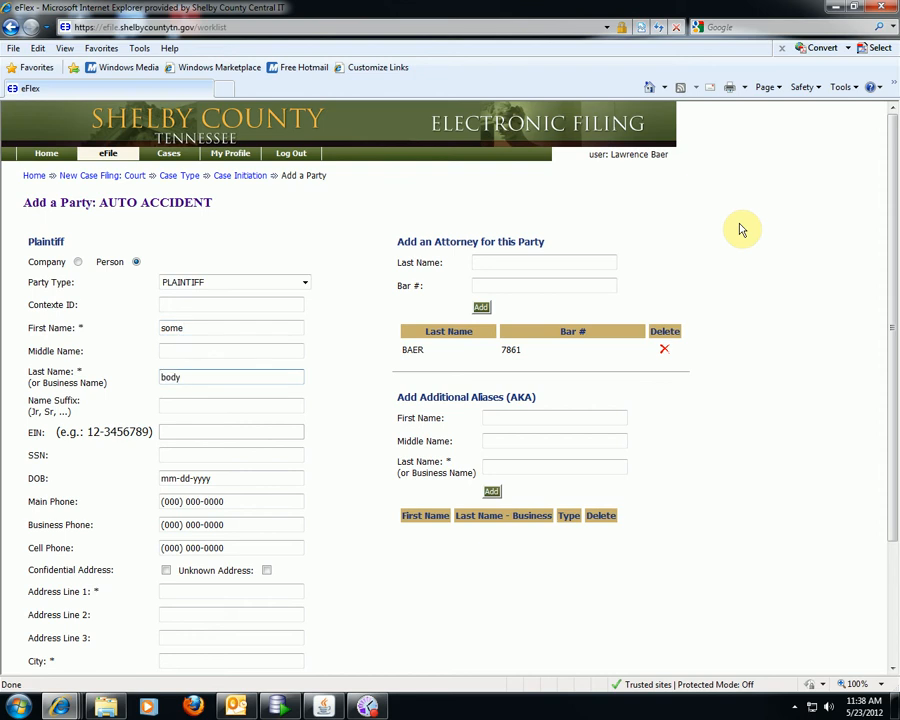
scroll(738, 240, "down", 3)
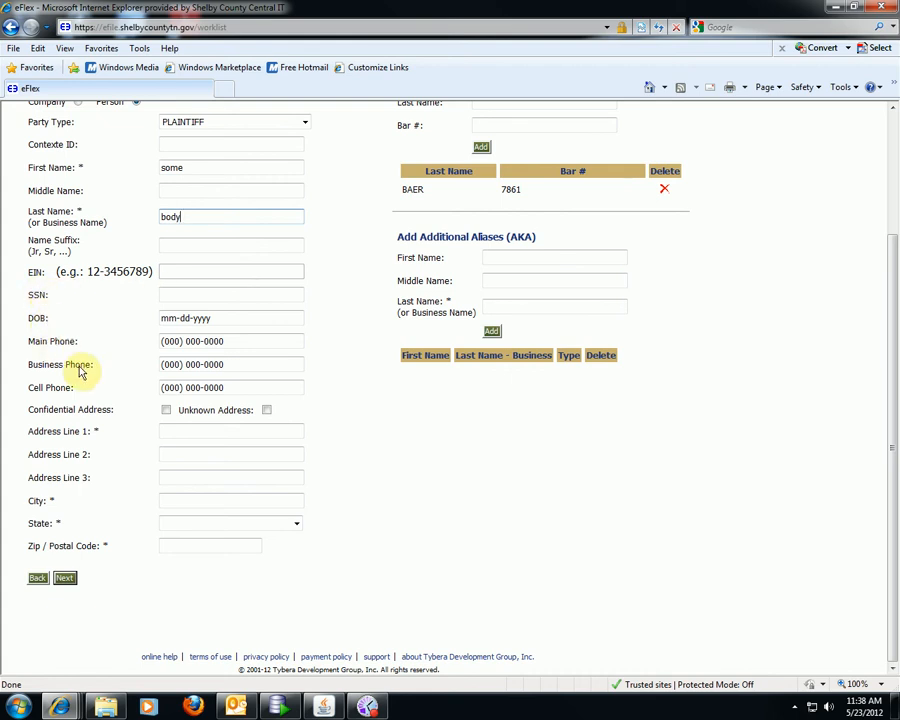
- Fill in the plaintiff's street address, city, state Tennessee and zip, and save the party
left_click(170, 431)
type("123 east")
key("Tab")
key("Tab")
key("Tab")
type("eads")
key("Tab")
key("t")
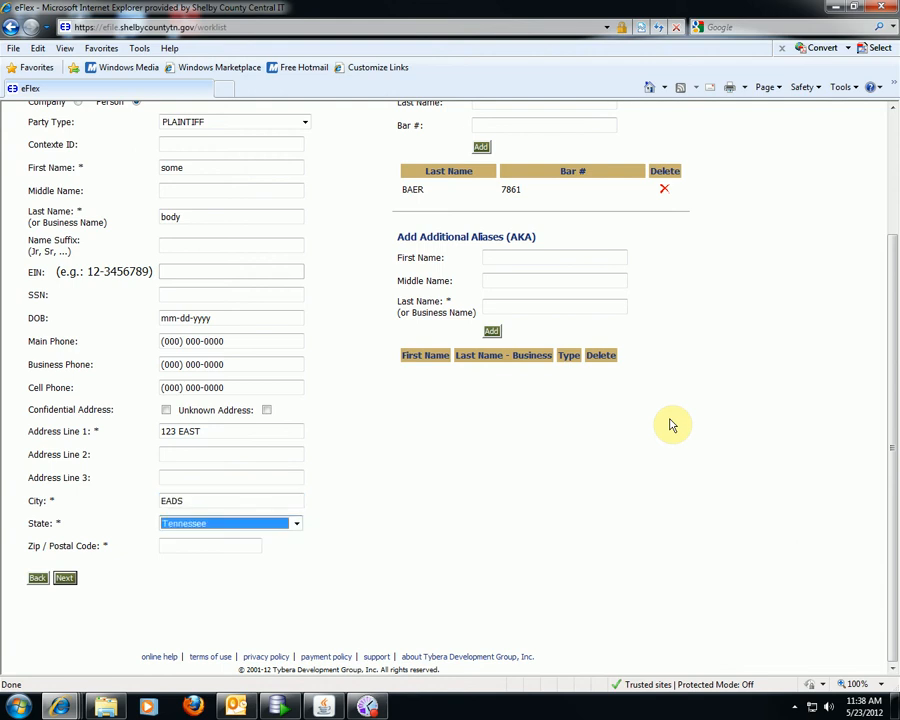
key("Tab")
type("37819")
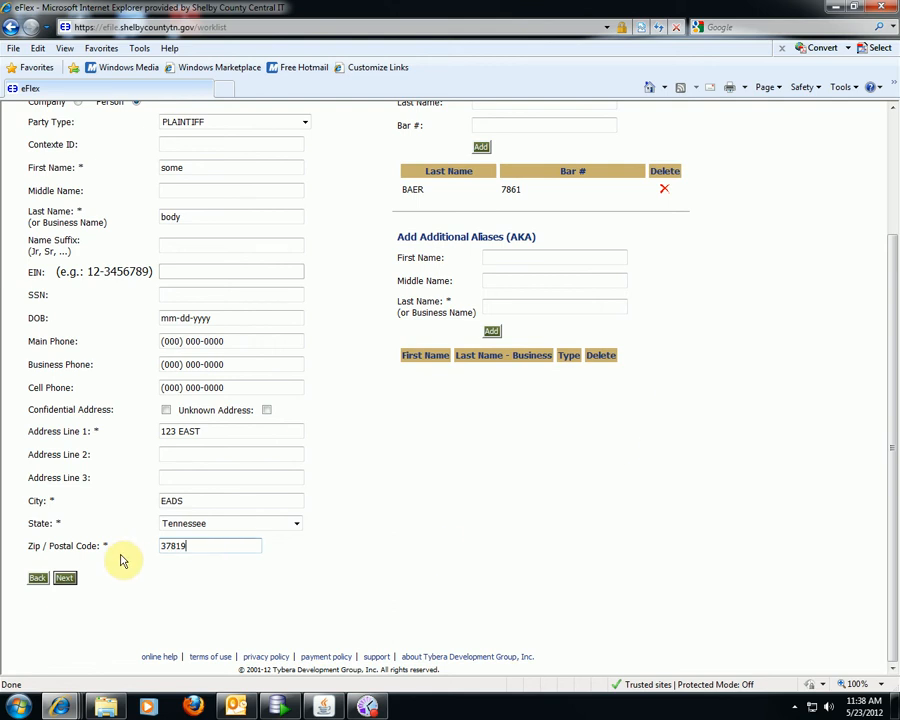
scroll(600, 490, "up", 3)
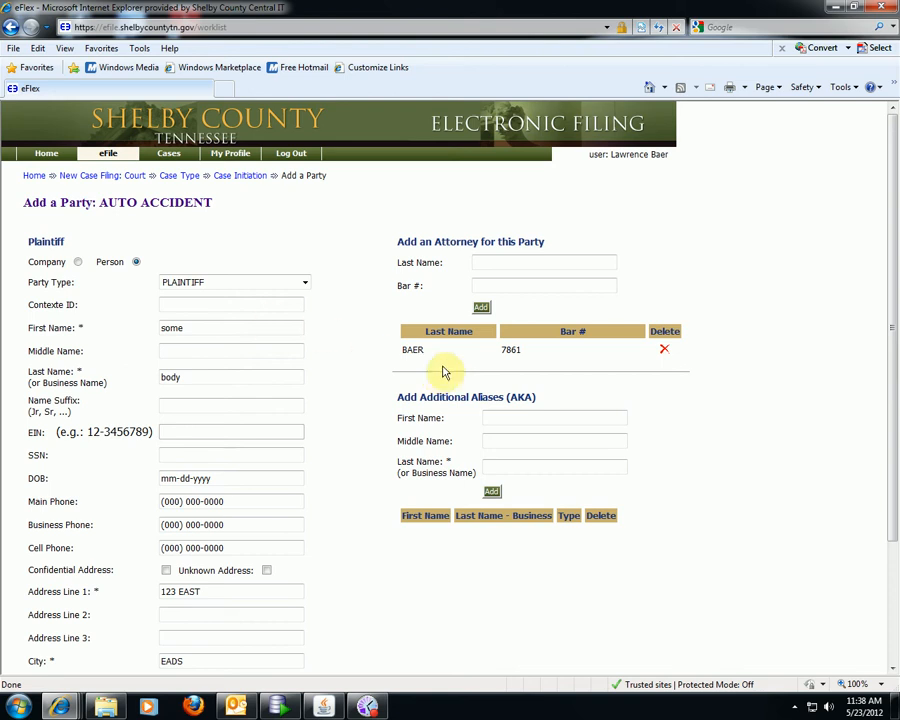
scroll(705, 567, "down", 3)
left_click(65, 577)
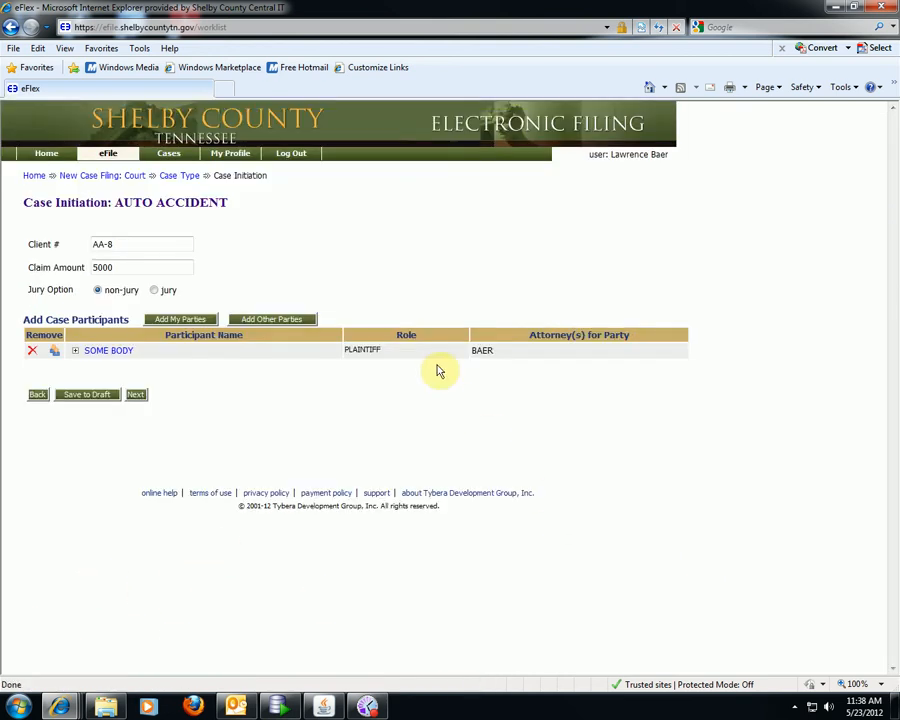
- Add an opposing party and enter the defendant's first and last name
left_click(283, 322)
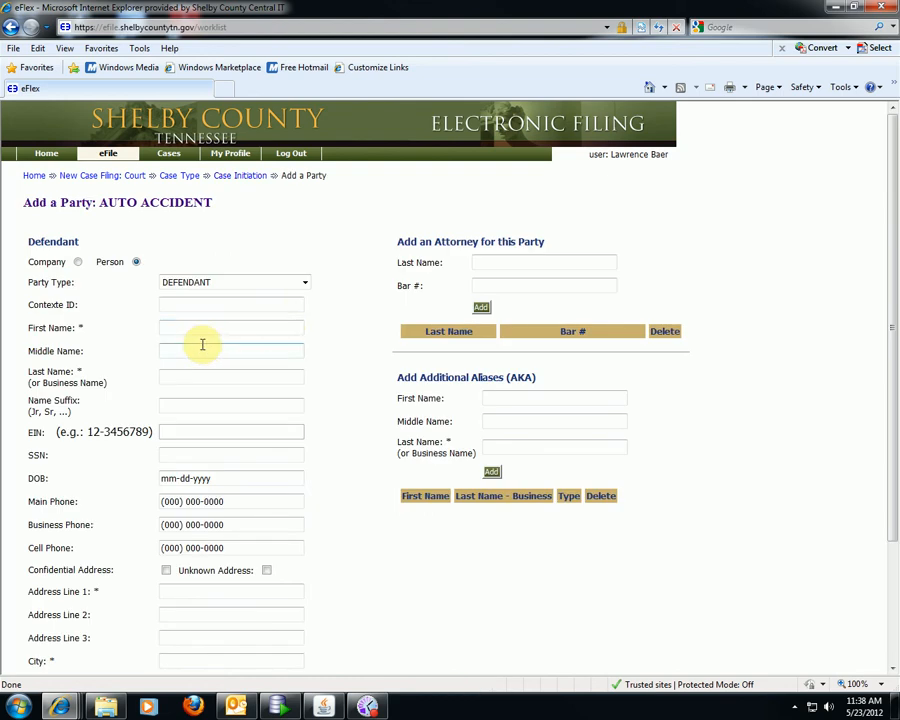
left_click(162, 328)
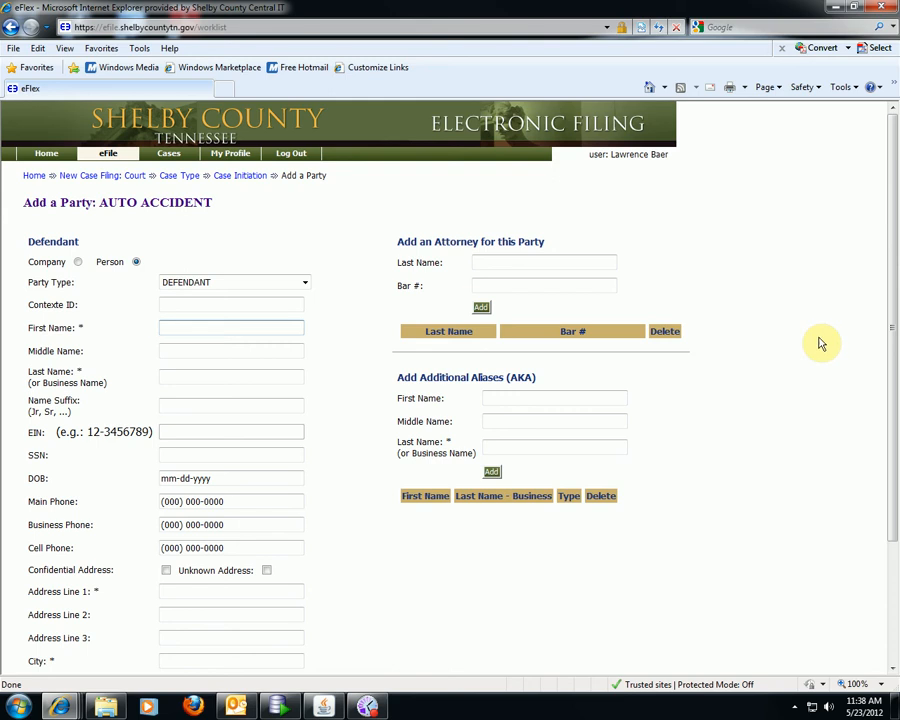
type("any")
key("Tab")
key("Tab")
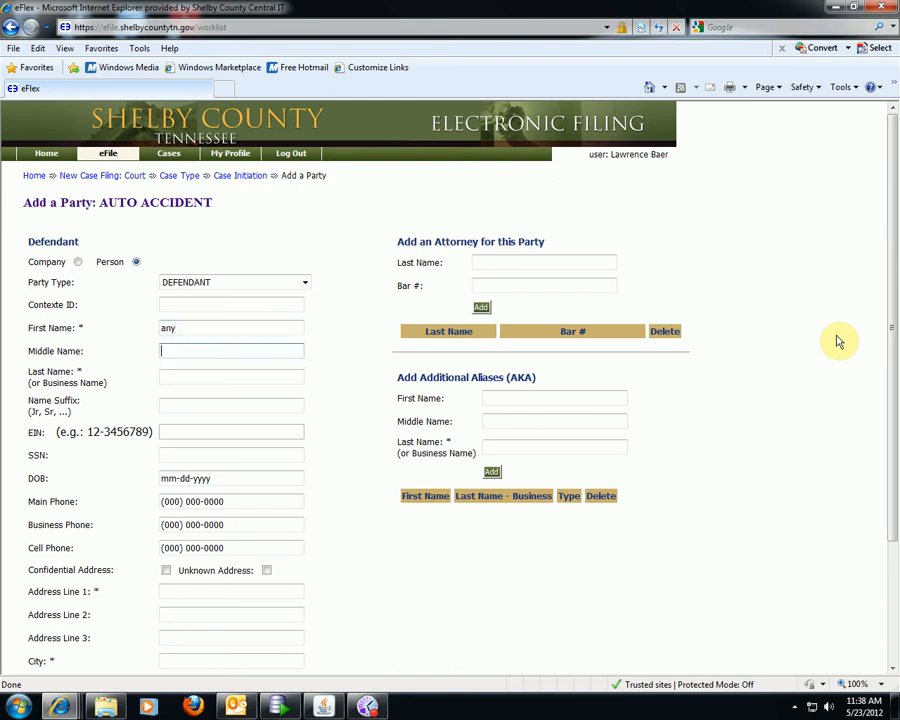
type("body")
scroll(837, 340, "down", 3)
- Fill in the defendant's street address, city, state Tennessee and zip, and save the party
left_click(192, 432)
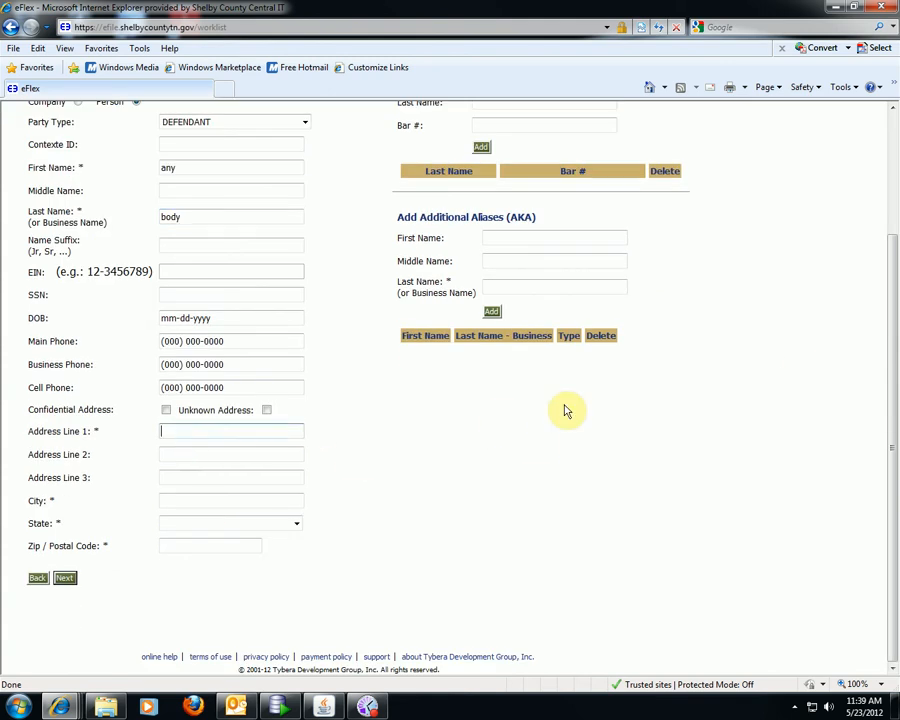
type("456 main")
key("Tab")
key("Tab")
key("Tab")
type("eads")
key("Tab")
key("t")
key("Tab")
type("3819")
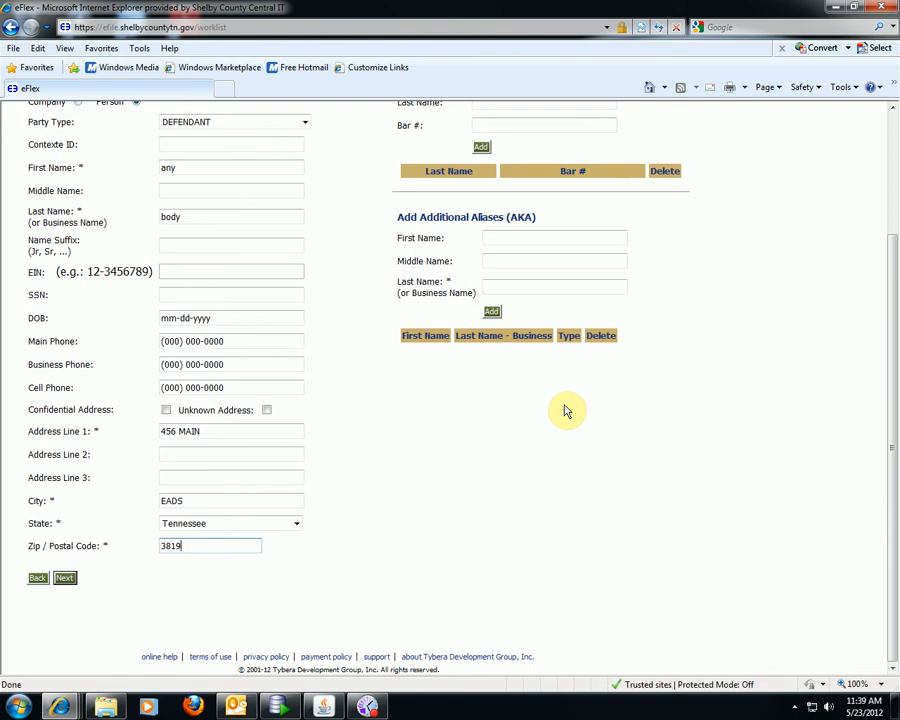
type("3")
left_click(66, 579)
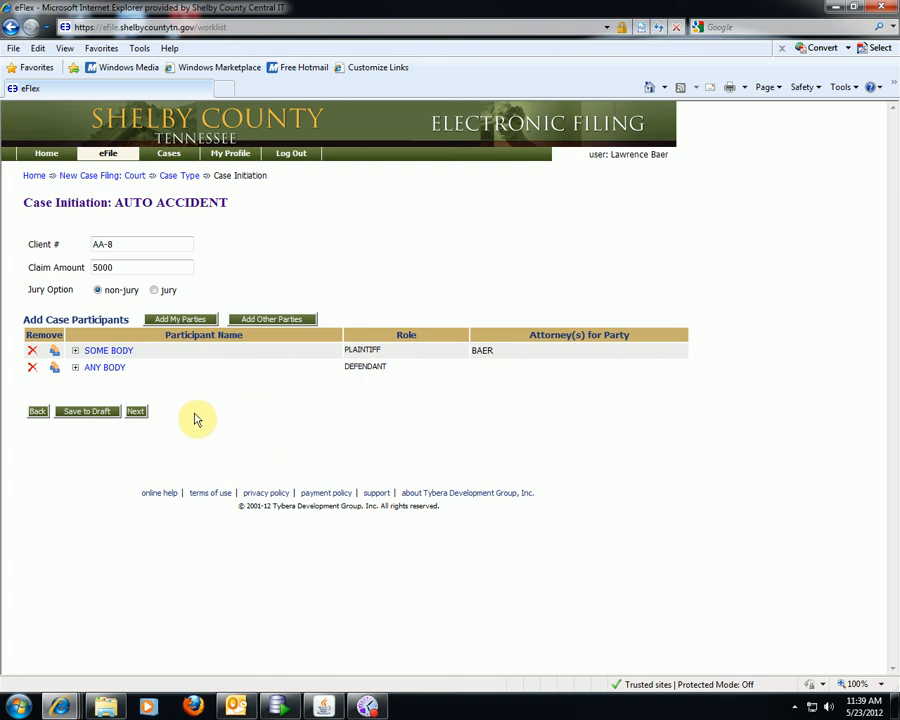
- Set the document category to NEW CASE FILING and the type to COMPLAINT
left_click(141, 416)
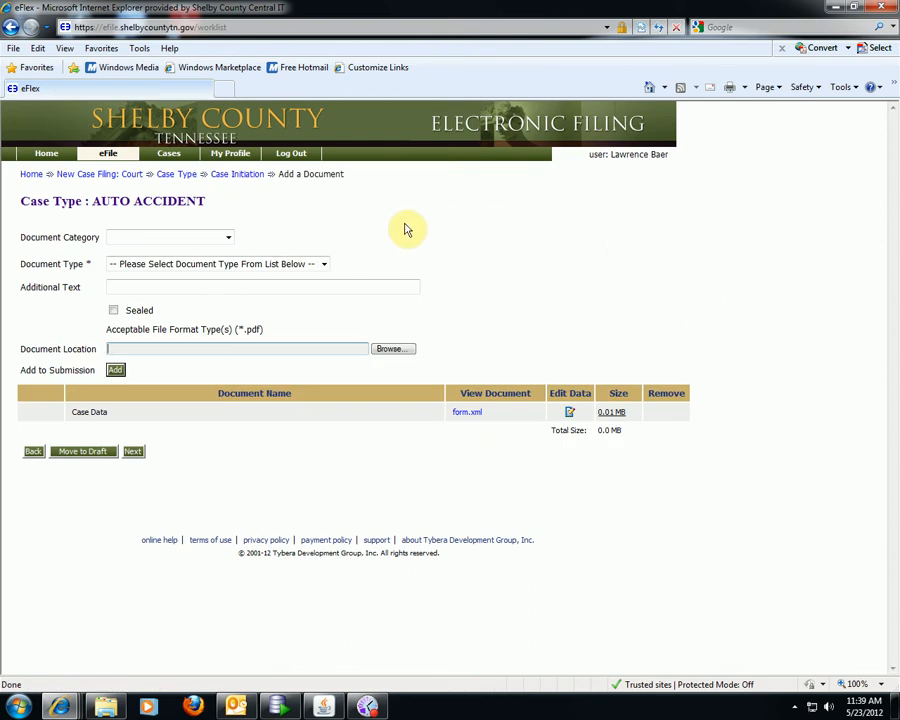
left_click(229, 240)
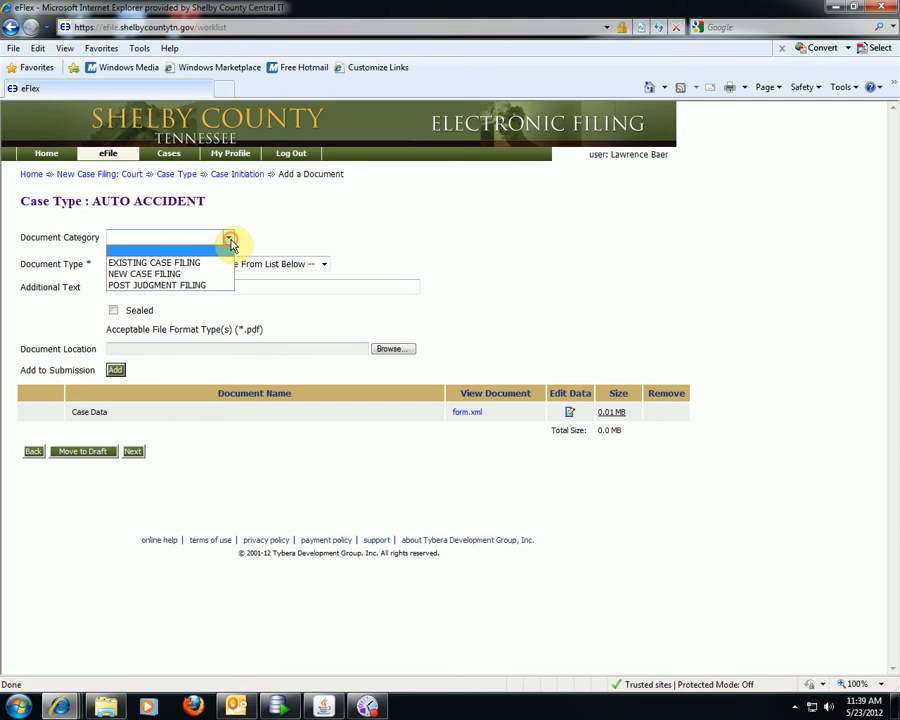
left_click(183, 275)
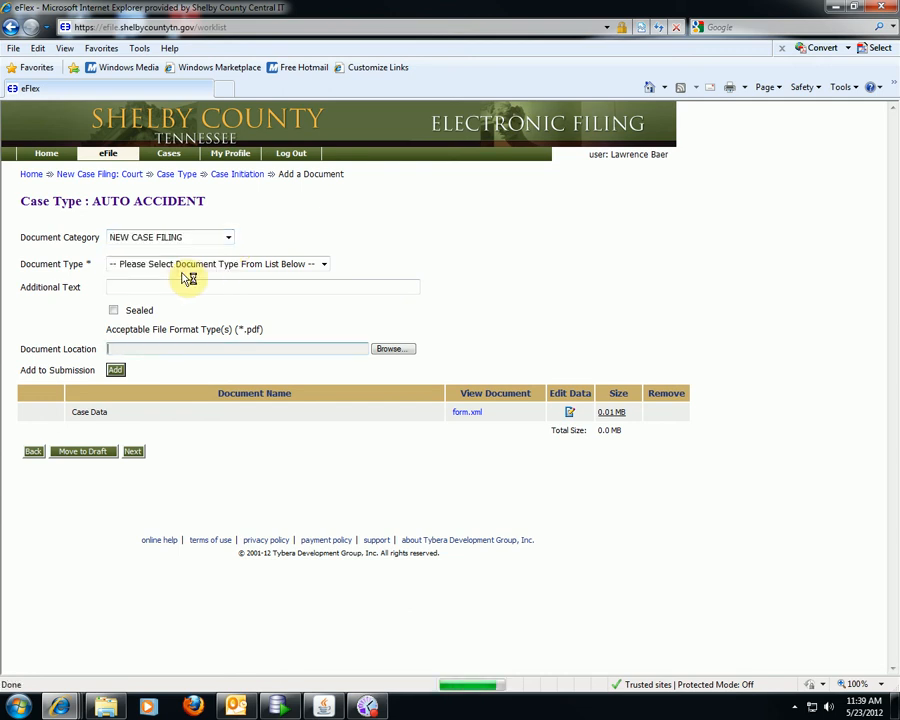
left_click(324, 266)
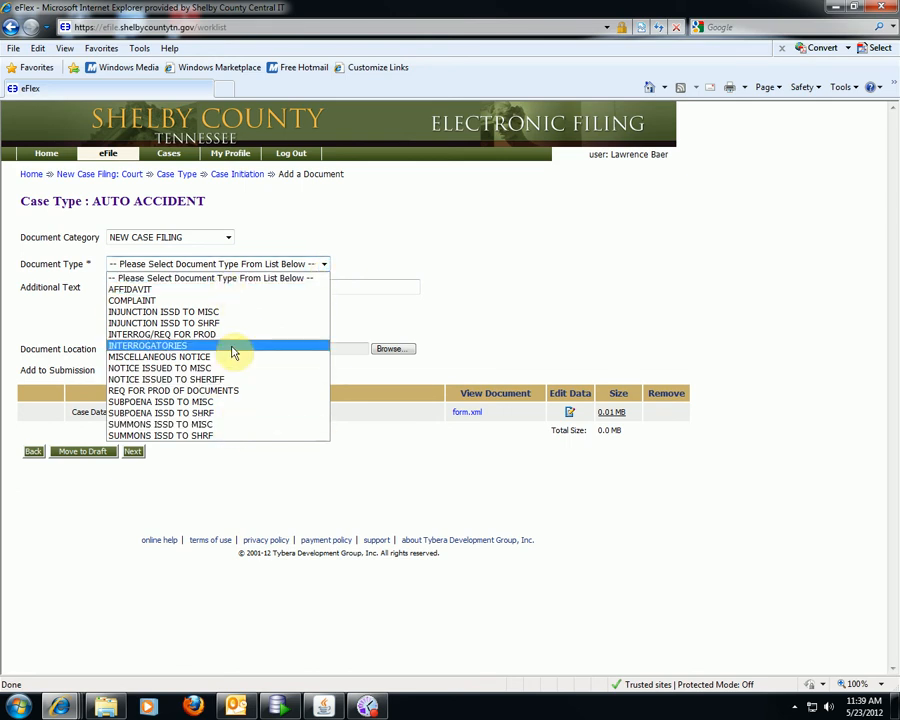
left_click(157, 302)
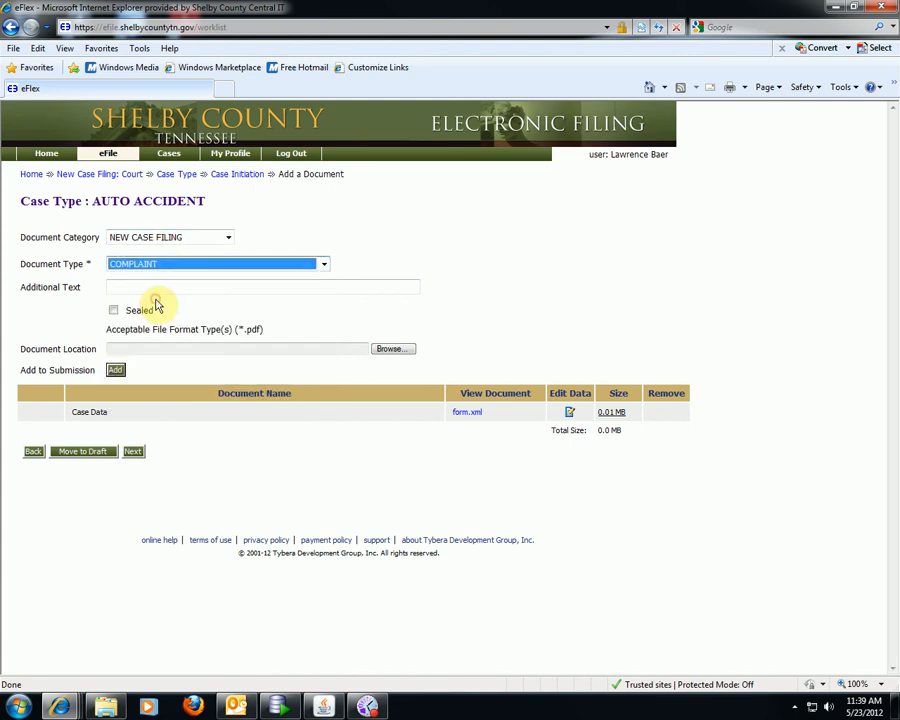
- Browse to auto_accident_complaint.pdf and add it to the submission
left_click(389, 352)
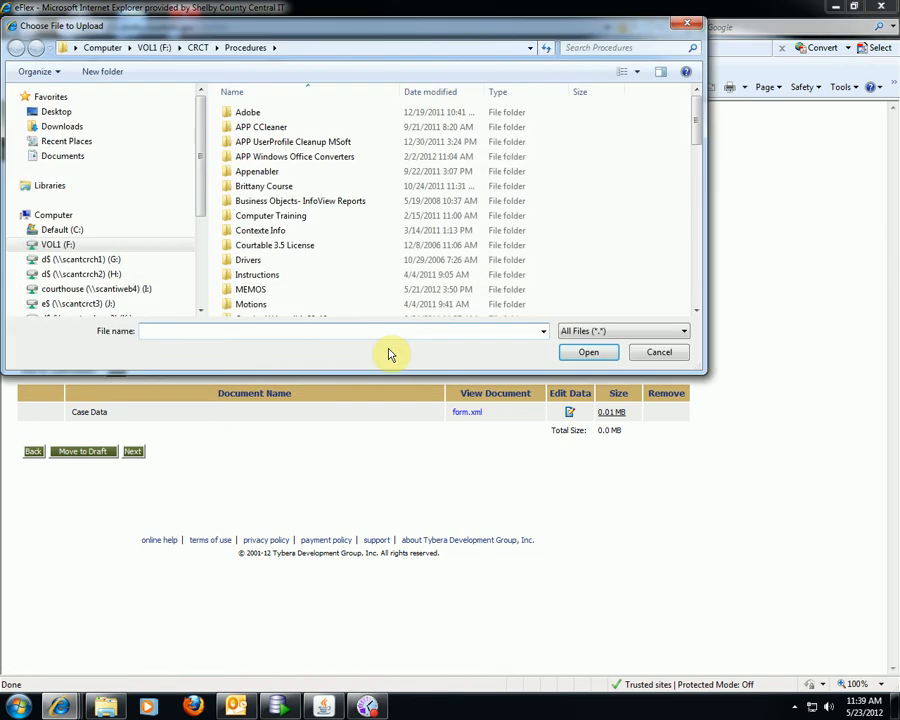
left_click(699, 286)
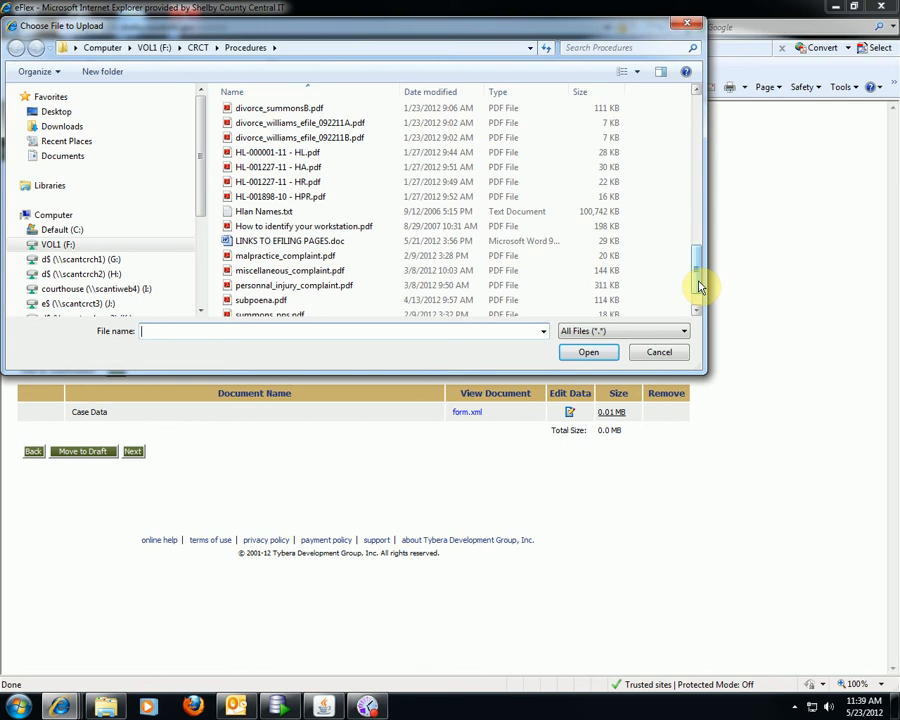
left_click(695, 136)
left_click(333, 123)
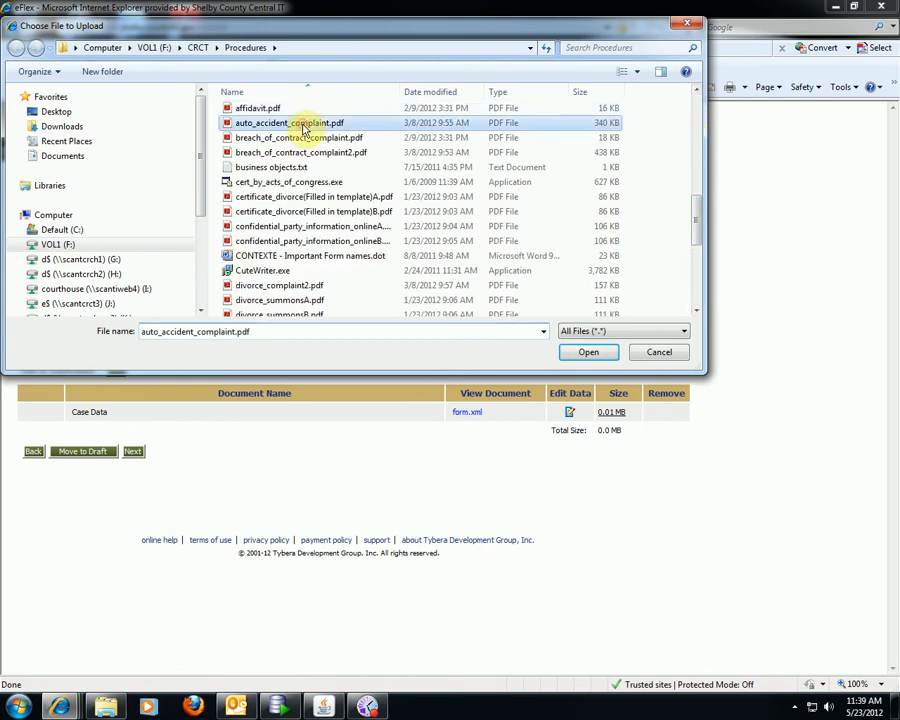
left_click(568, 352)
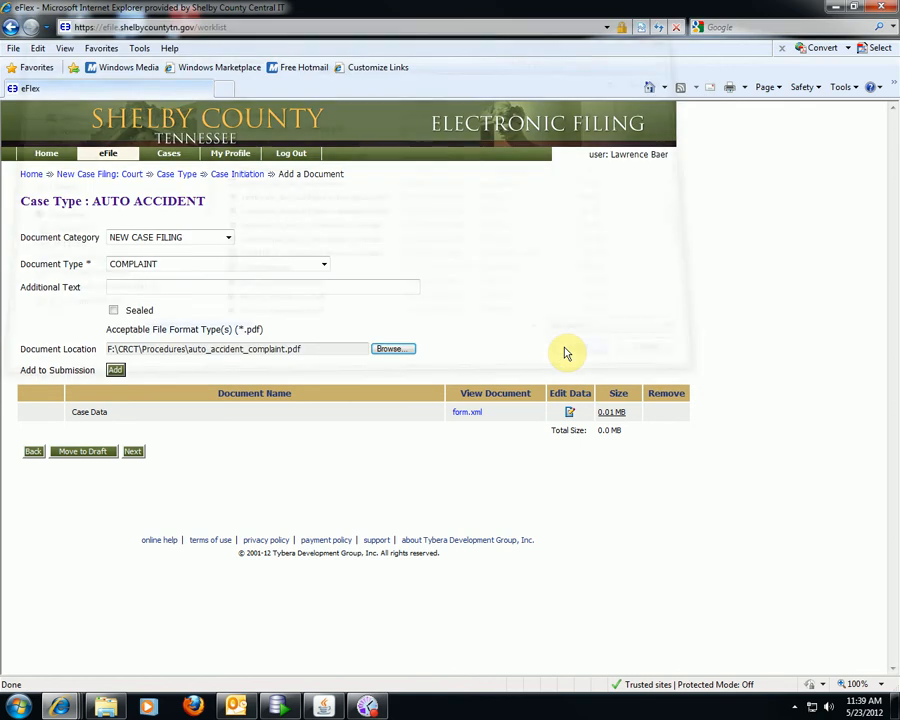
left_click(115, 370)
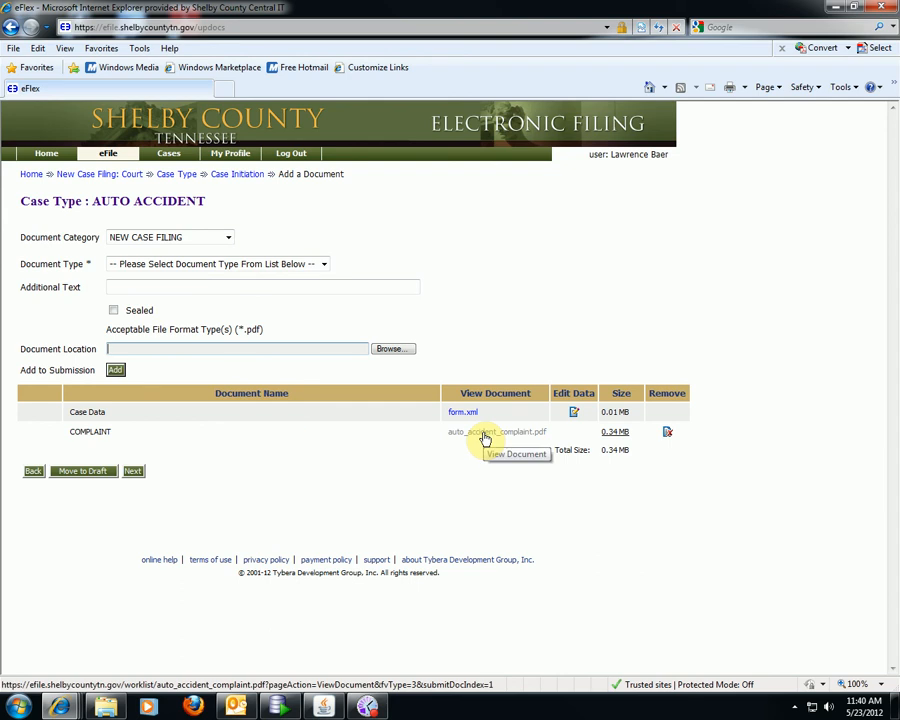
- Add summons_sheriff.pdf as SUMMONS ISSD TO SHRF, then continue to review showing $308.50 fees
left_click(322, 265)
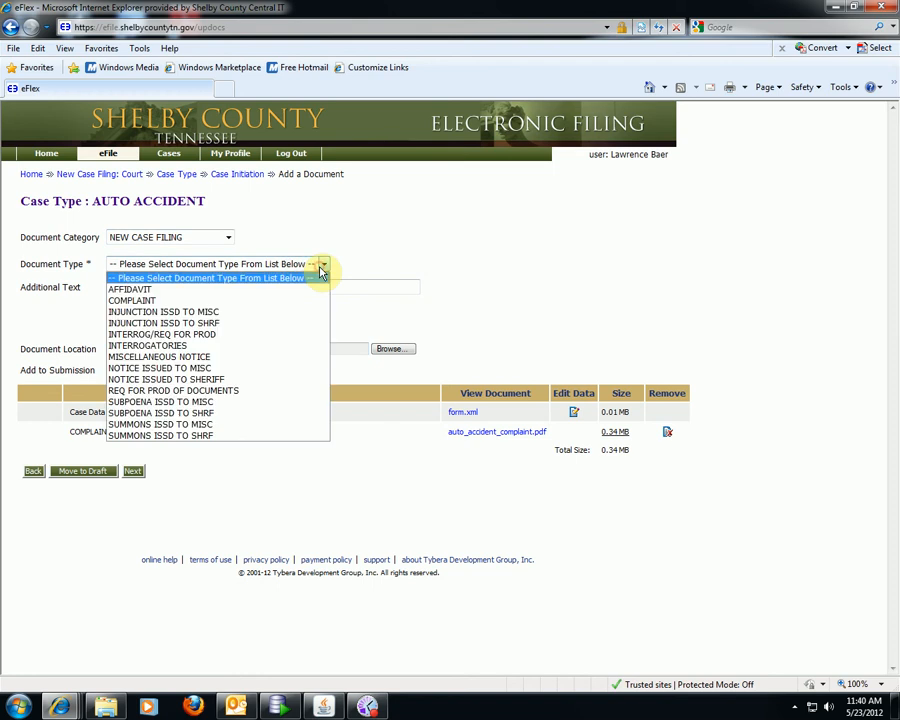
left_click(195, 440)
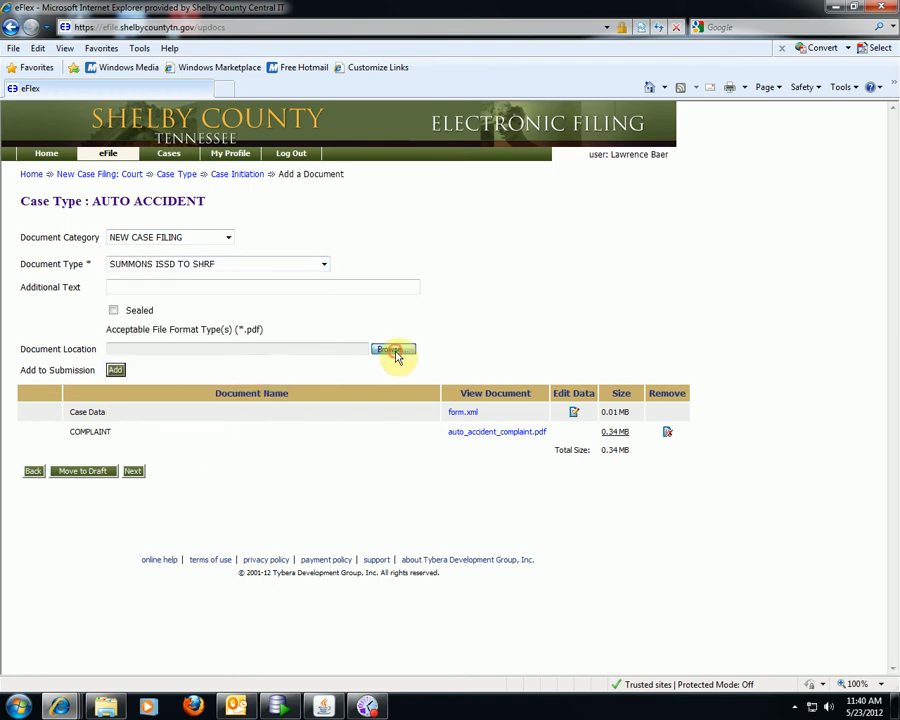
left_click(393, 351)
left_click(697, 290)
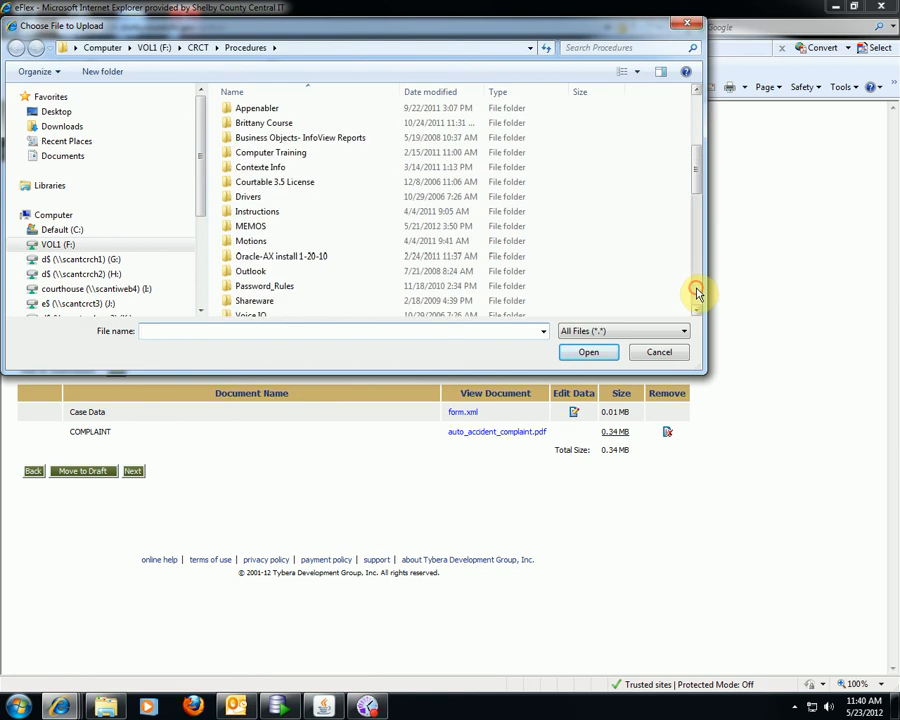
left_click(697, 290)
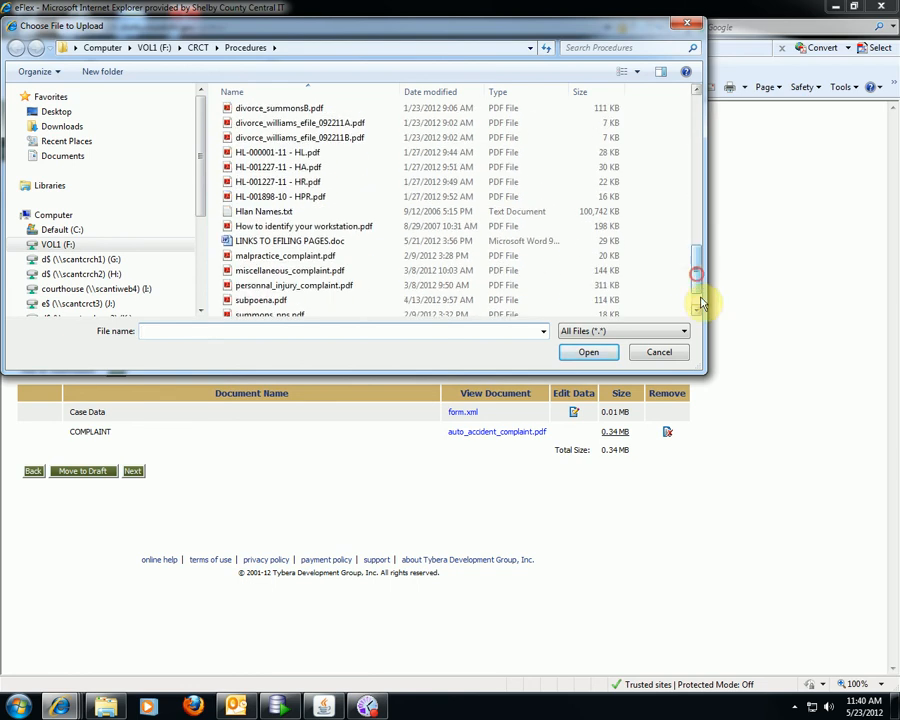
left_click(697, 303)
left_click(272, 293)
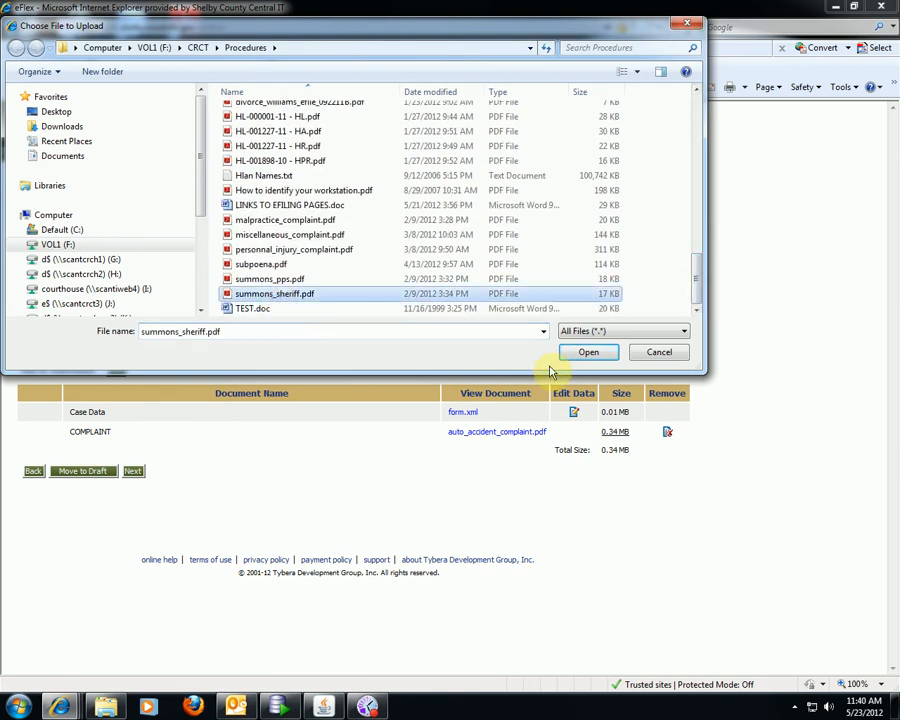
left_click(569, 356)
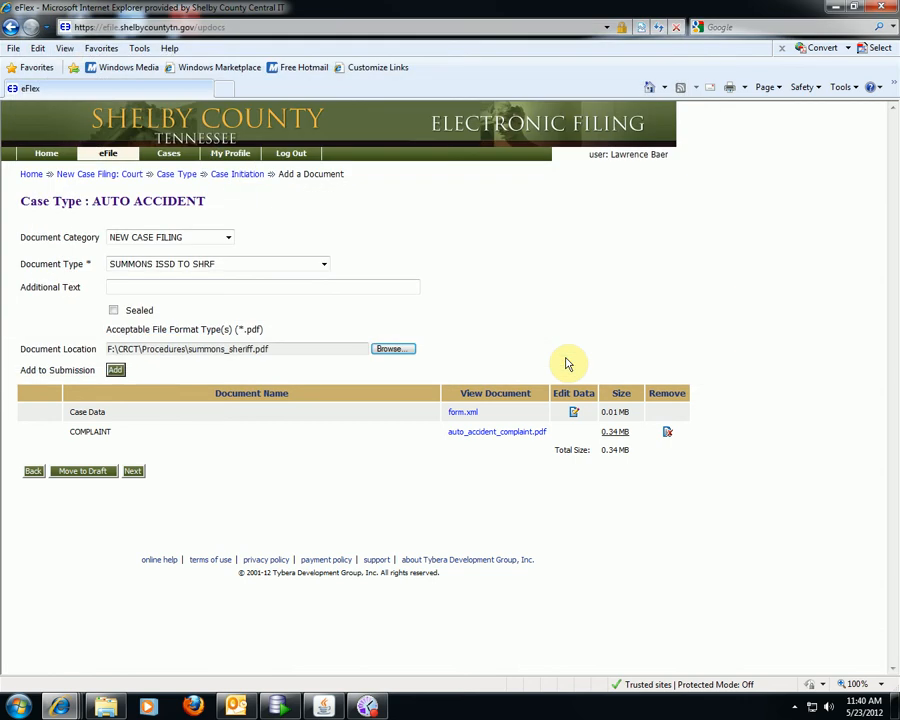
left_click(115, 370)
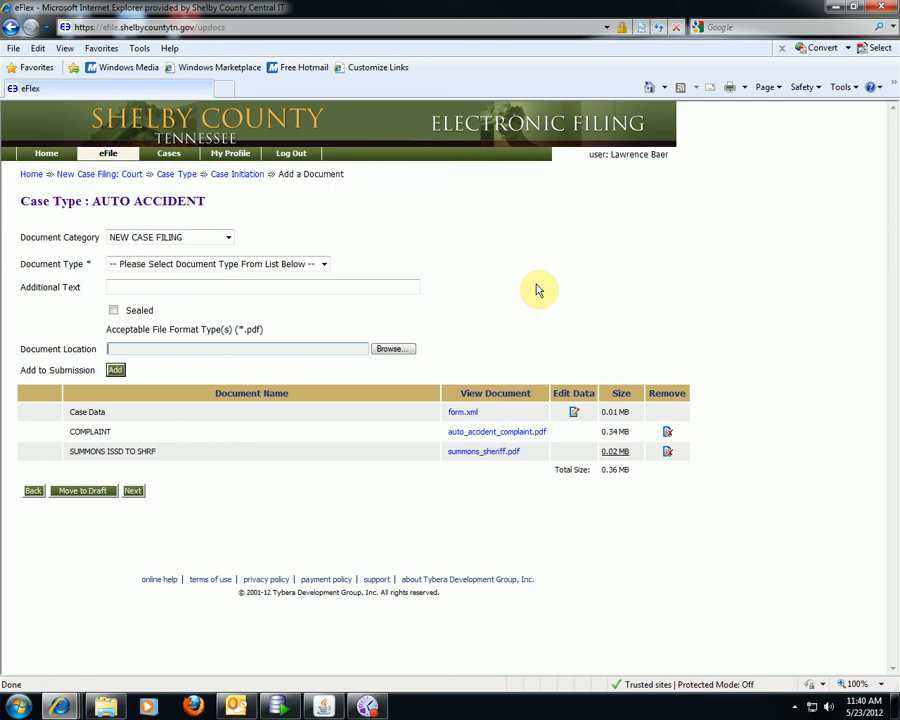
left_click(133, 490)
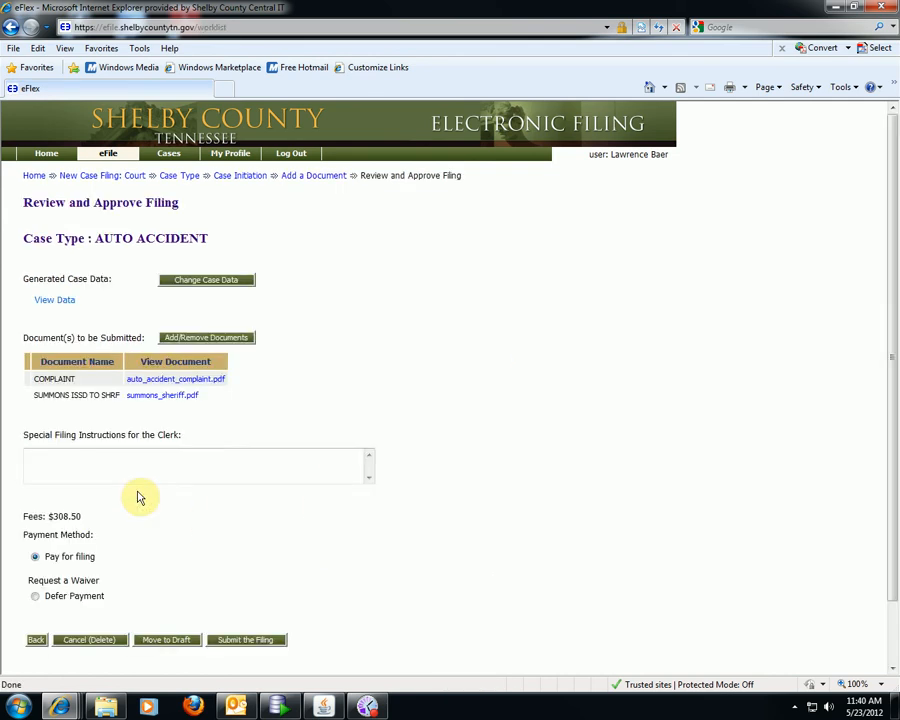
- Submit the filing on the review page and acknowledge the confirmation message
scroll(585, 412, "down", 3)
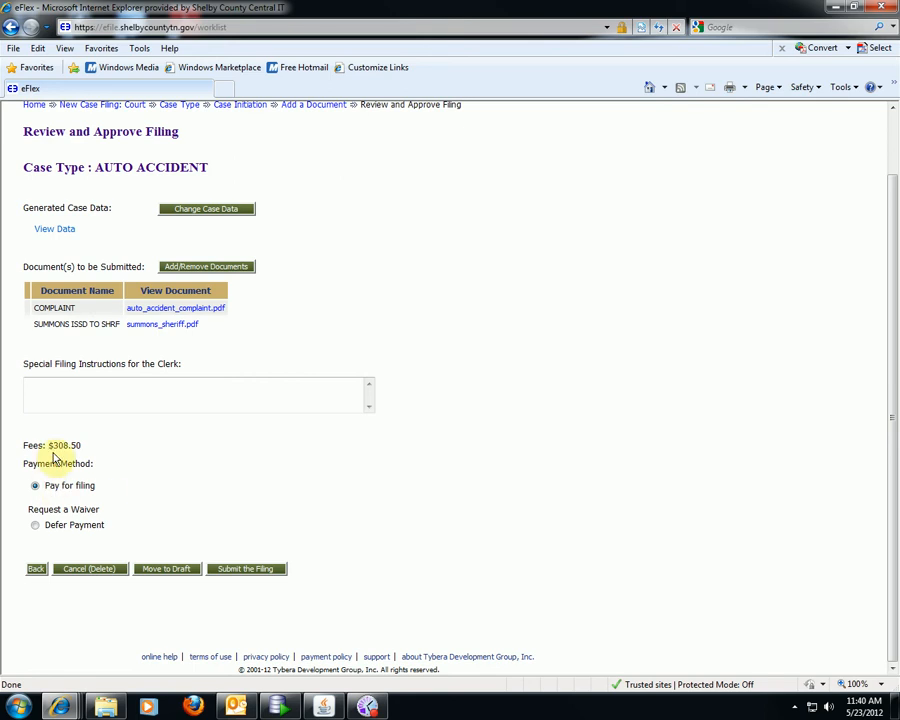
left_click(224, 569)
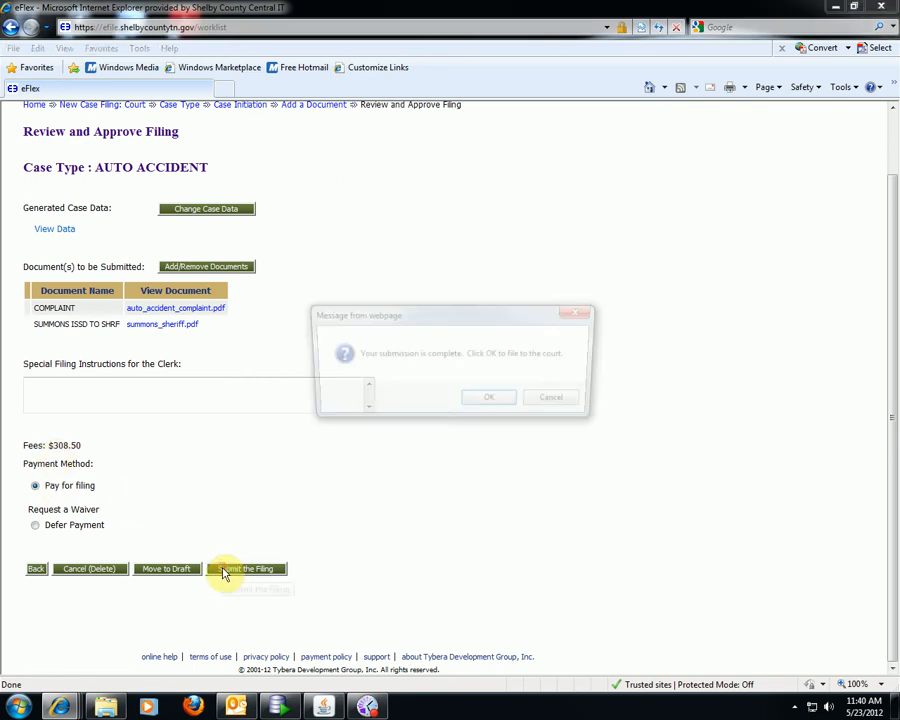
left_click(491, 401)
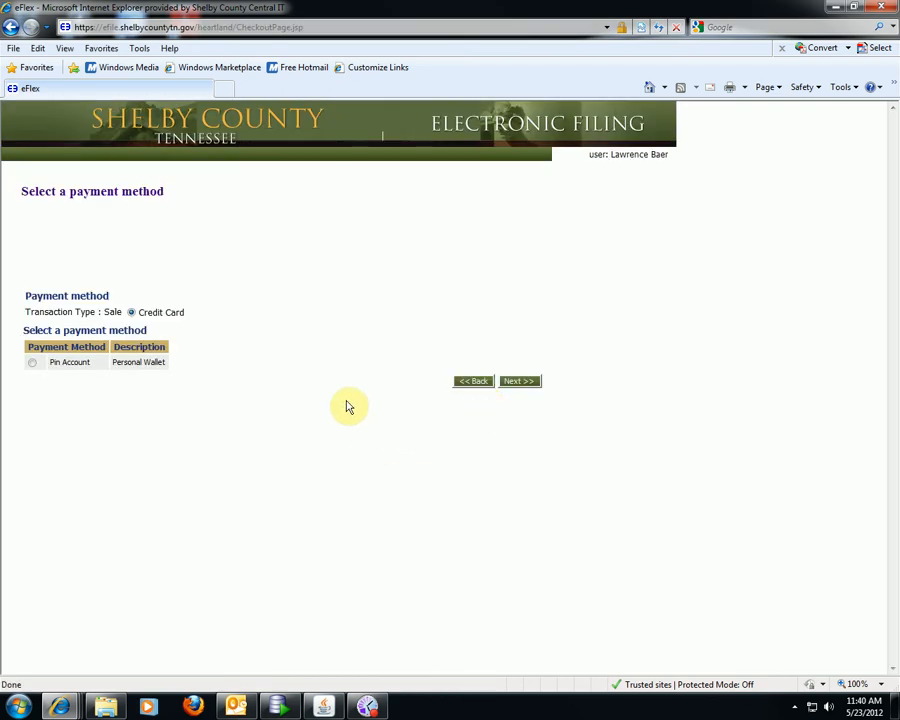
- Choose the Pin Account personal wallet as the payment method and continue
left_click(33, 363)
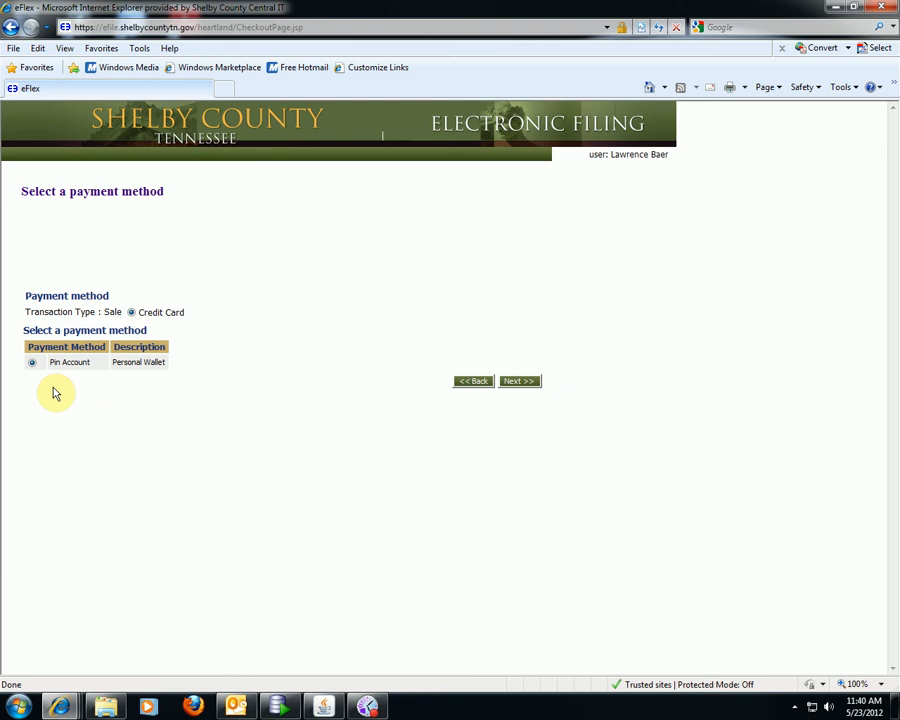
left_click(519, 382)
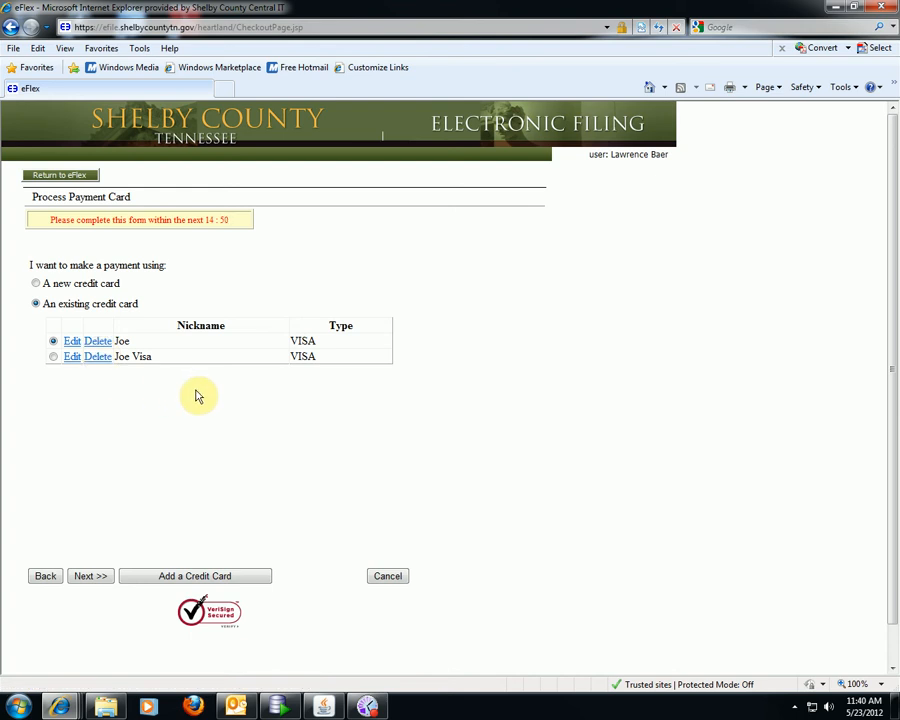
- Continue with the stored card, entering its last four digits and the security characters
left_click(97, 580)
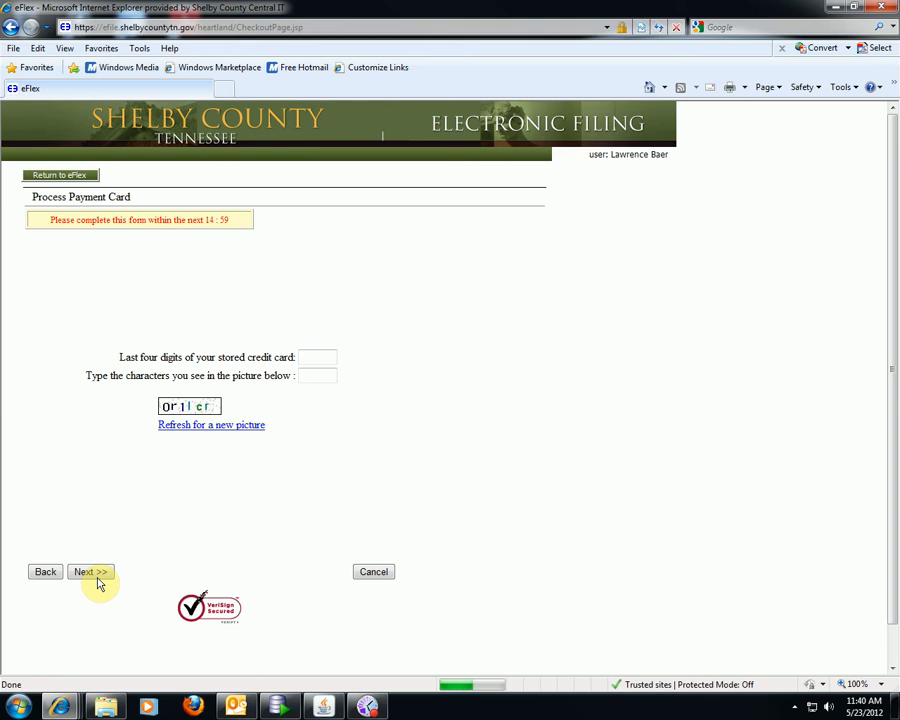
left_click(316, 357)
type("1111")
key("Tab")
type("0r")
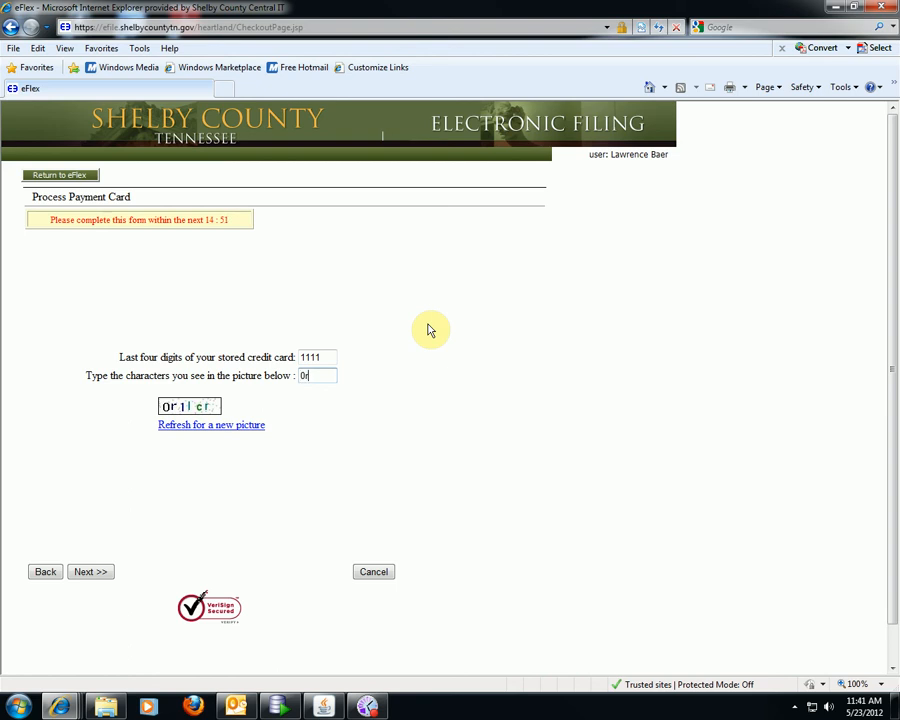
type("llcr")
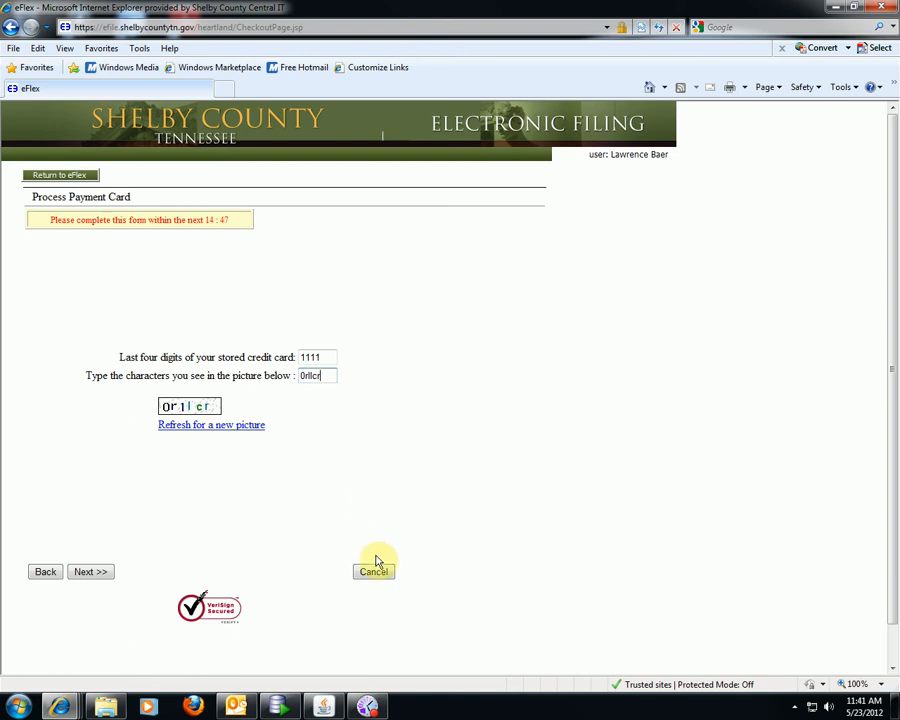
left_click(98, 574)
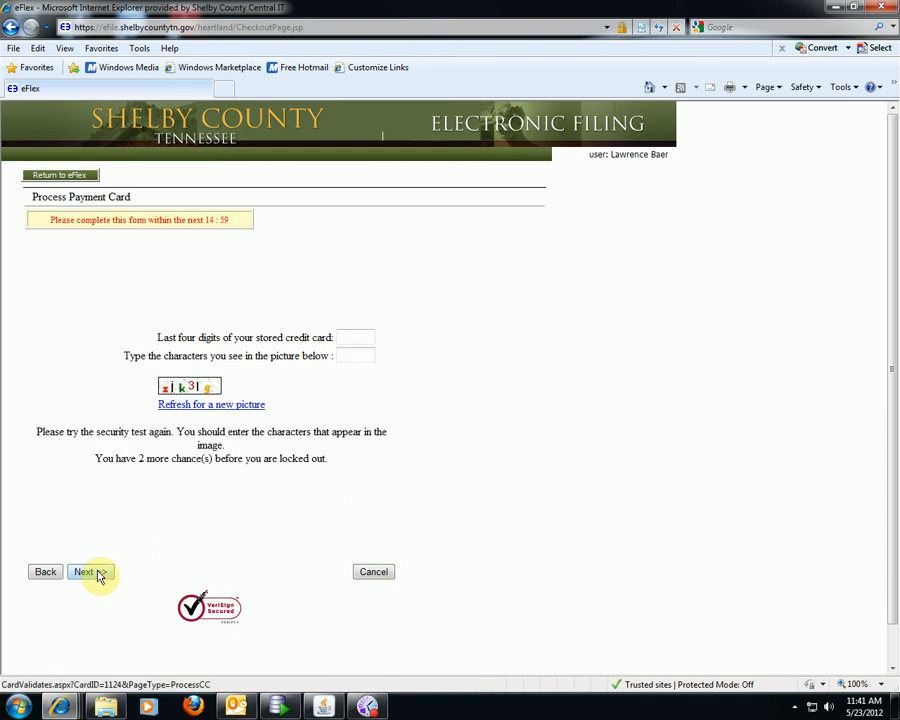
- Retry card verification with the new security characters to reach the $308.50 summary
left_click(352, 337)
type("111")
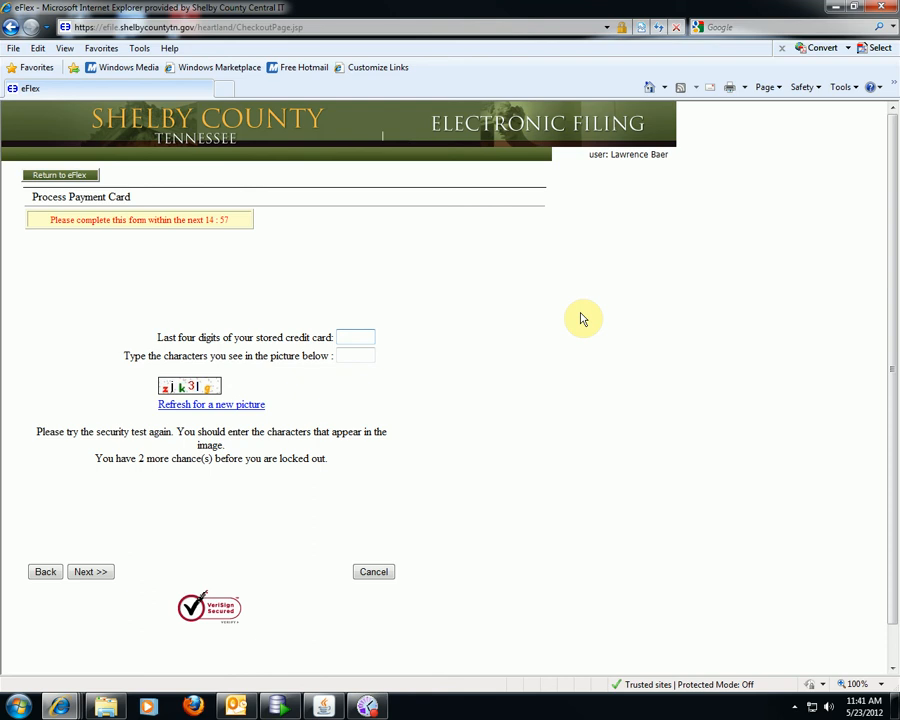
type("1")
key("Tab")
type("zjk3lg")
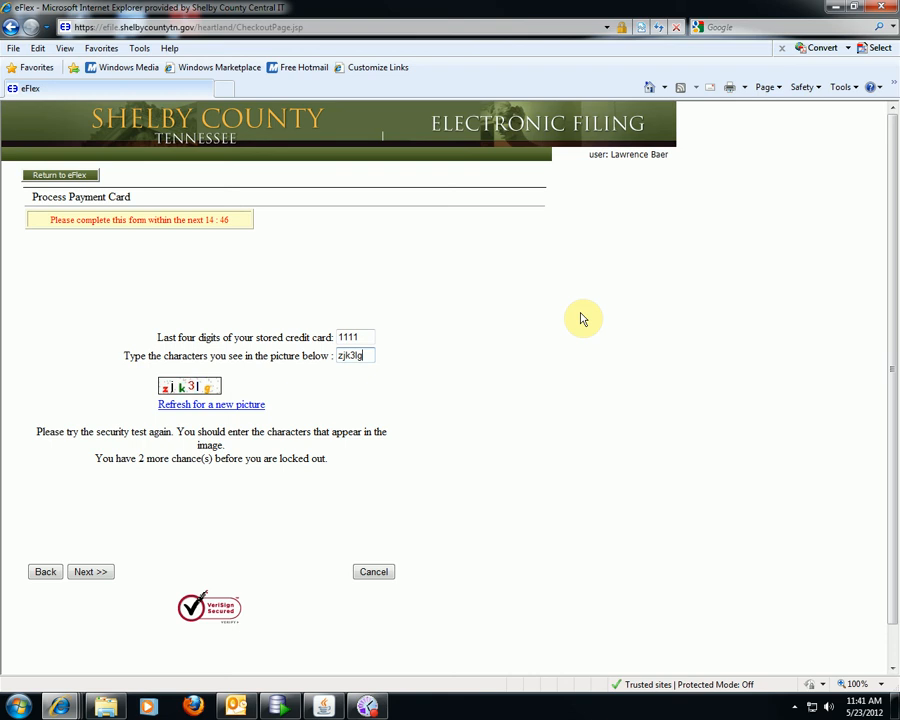
left_click(80, 575)
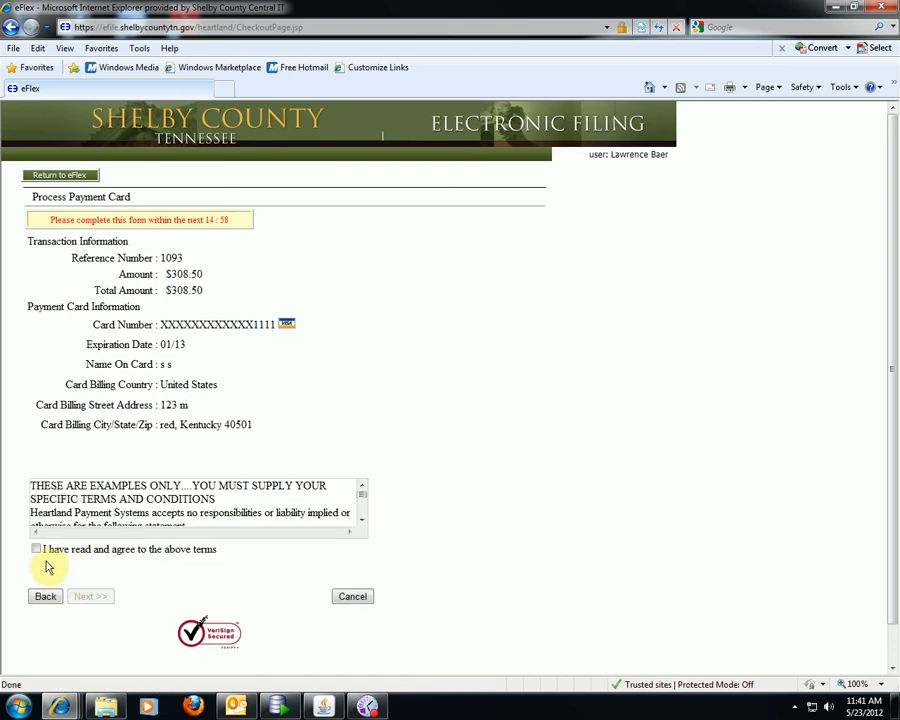
- Accept the payment terms and charge the $308.50 filing fees to the stored card
left_click(36, 550)
left_click(87, 597)
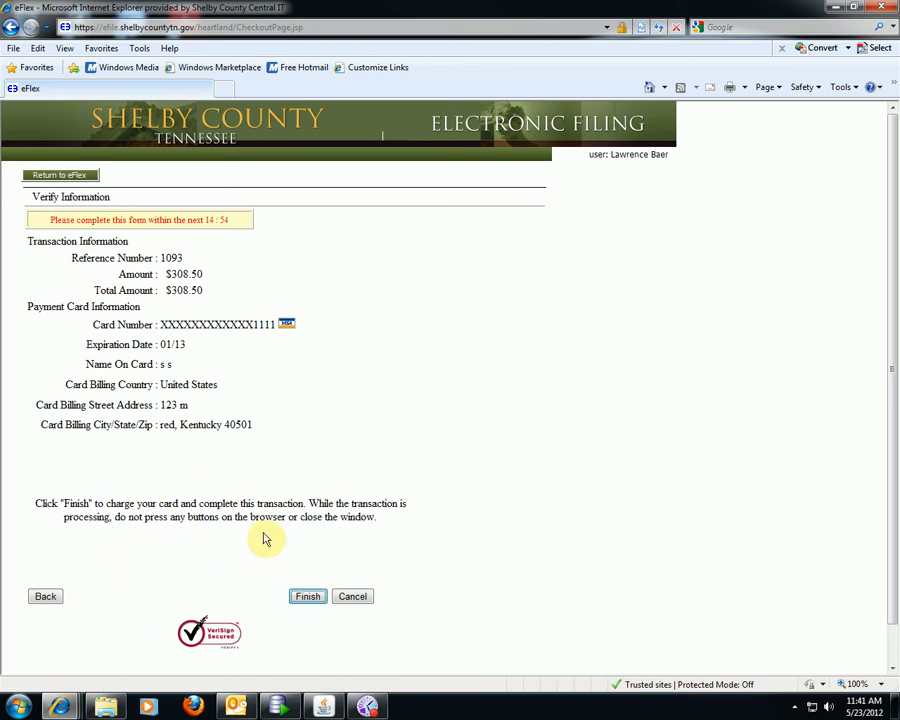
left_click(306, 597)
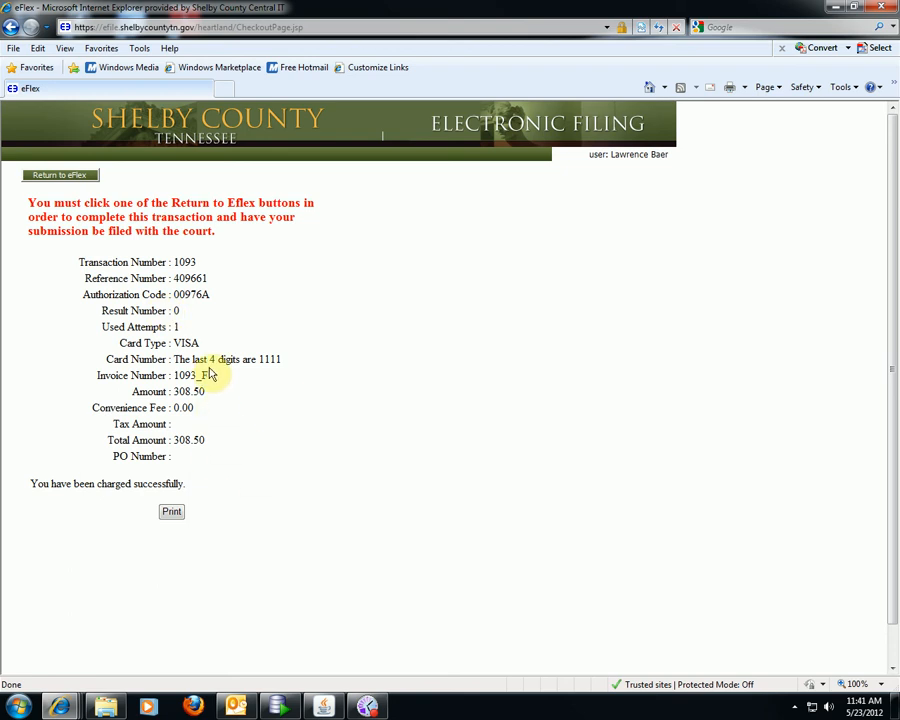
left_click(88, 182)
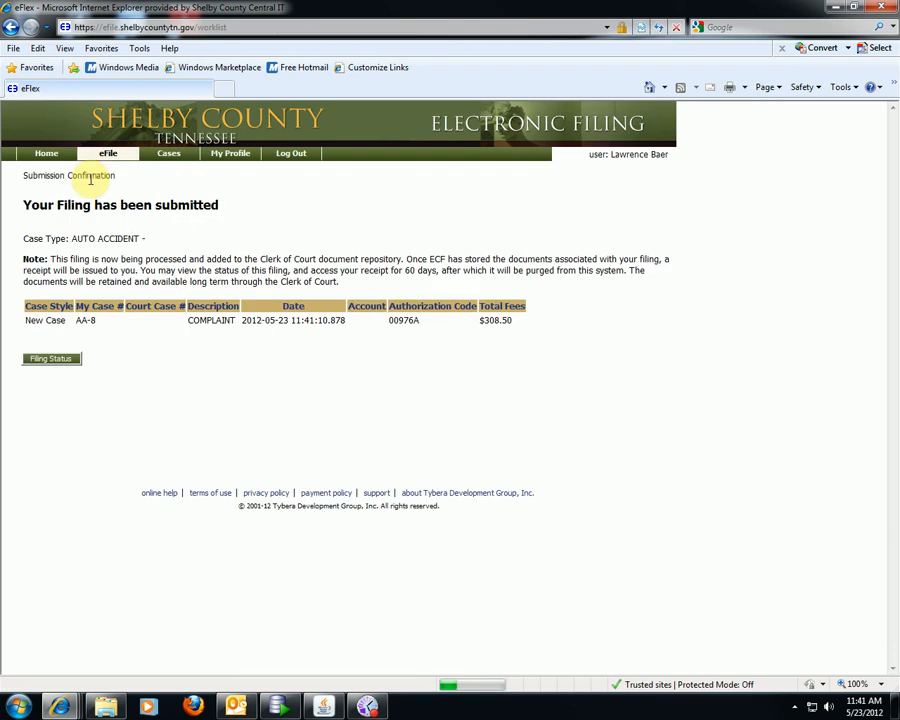